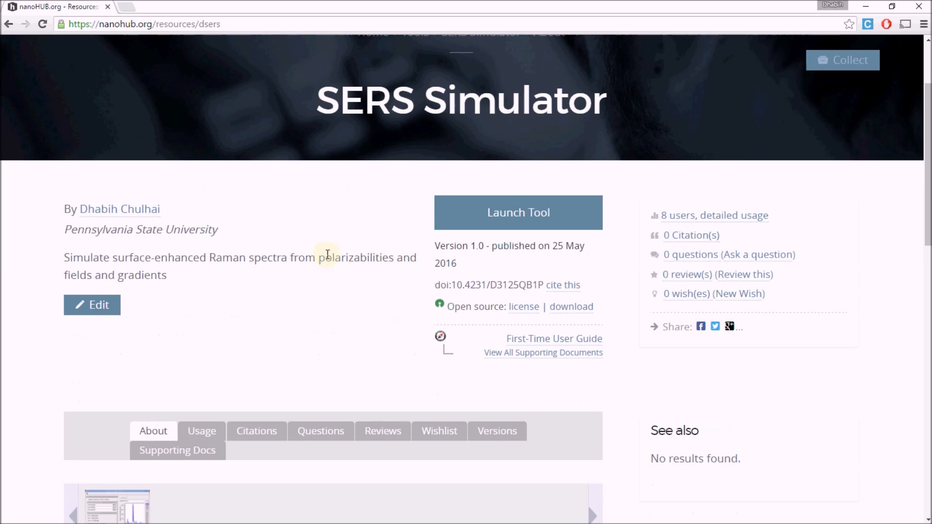
Step: Launch the SERS Simulator tool from its resource page and show the Molecule input data
{"action": "scroll", "coordinate": [338, 255], "scroll_direction": "down", "scroll_amount": 1}
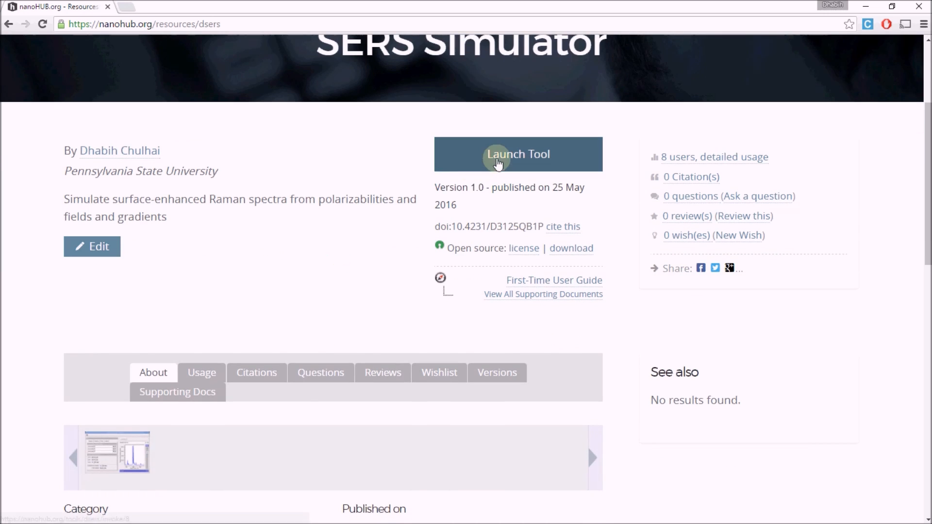
{"action": "left_click", "coordinate": [505, 155]}
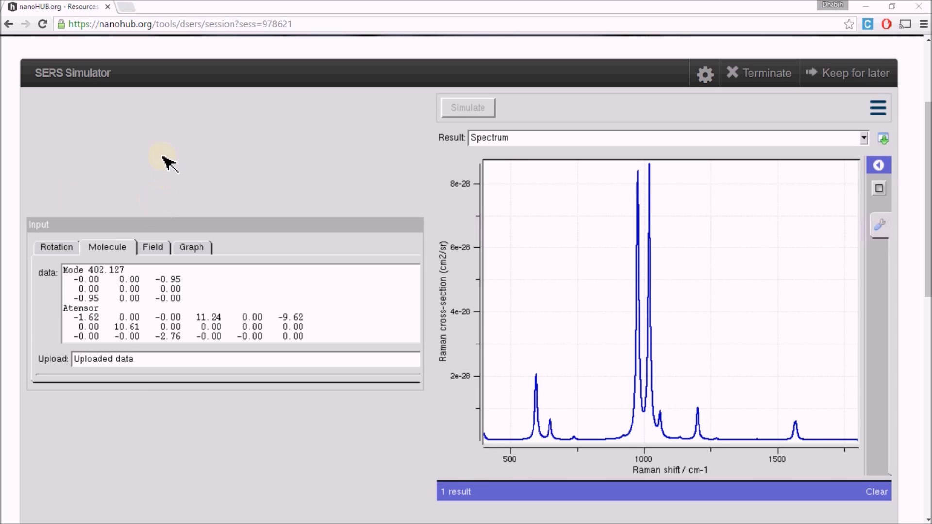
{"action": "left_click", "coordinate": [111, 249]}
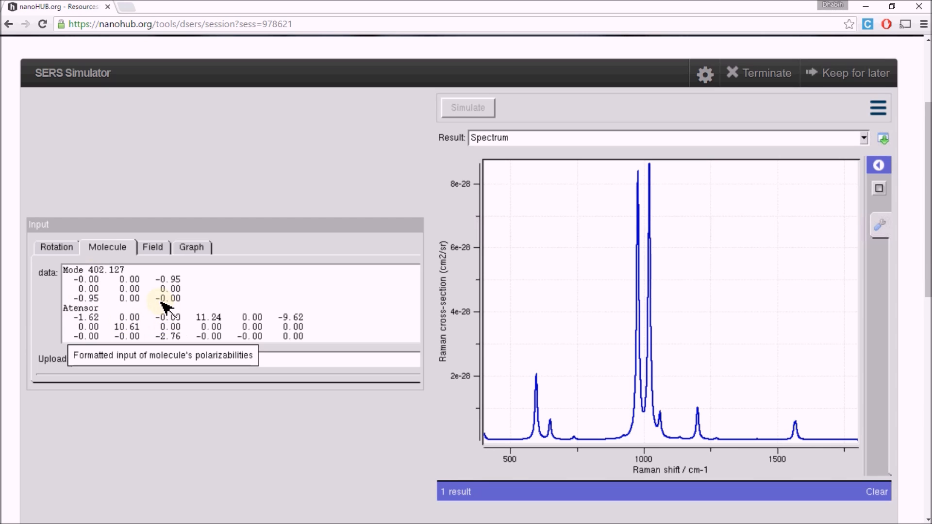
Step: Examine the Atensor label and the polarizability matrix in the molecule data
{"action": "left_click", "coordinate": [110, 310]}
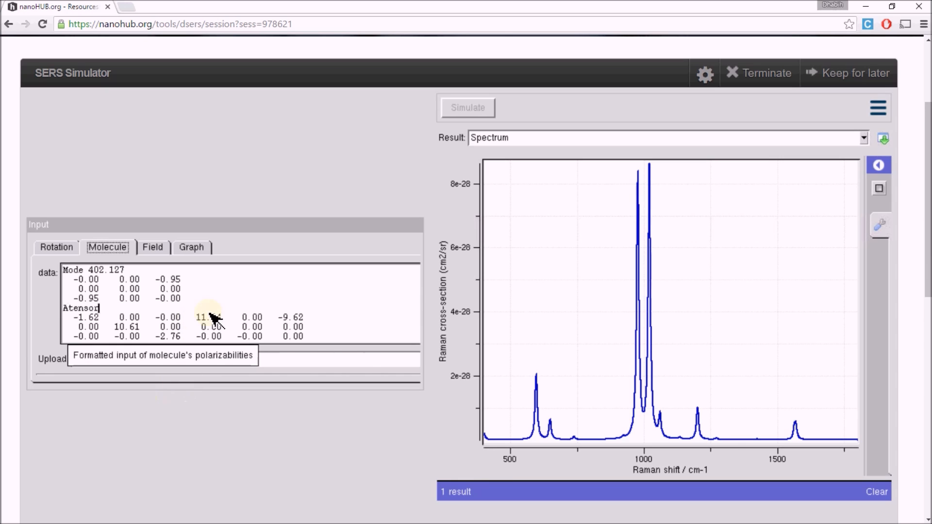
{"action": "left_click_drag", "start_coordinate": [63, 277], "coordinate": [193, 299]}
{"action": "left_click", "coordinate": [196, 302]}
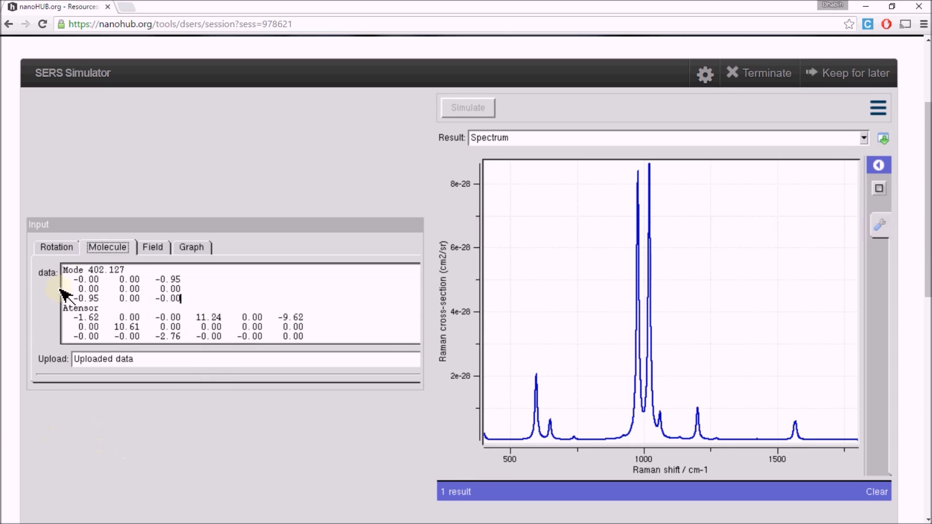
Step: View the molecule's axis directions in pyr_direction.png, then highlight the Mode 402.127 matrix in the simulator's molecule data
{"action": "key", "text": "alt+Tab"}
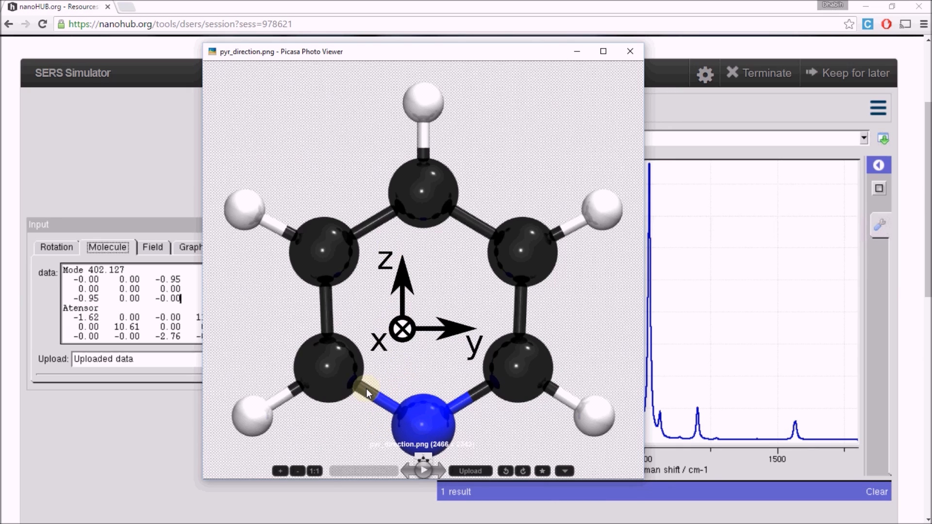
{"action": "left_click", "coordinate": [576, 53]}
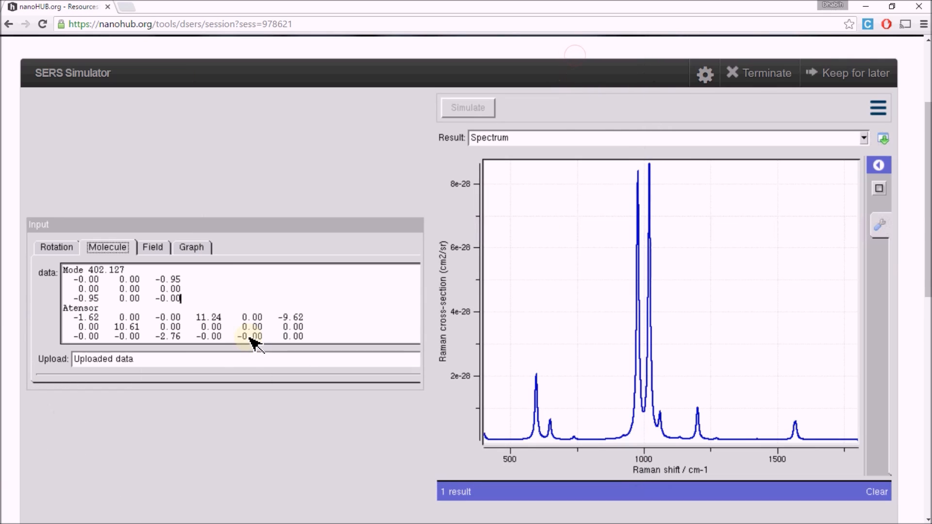
{"action": "left_click_drag", "start_coordinate": [64, 270], "coordinate": [179, 297]}
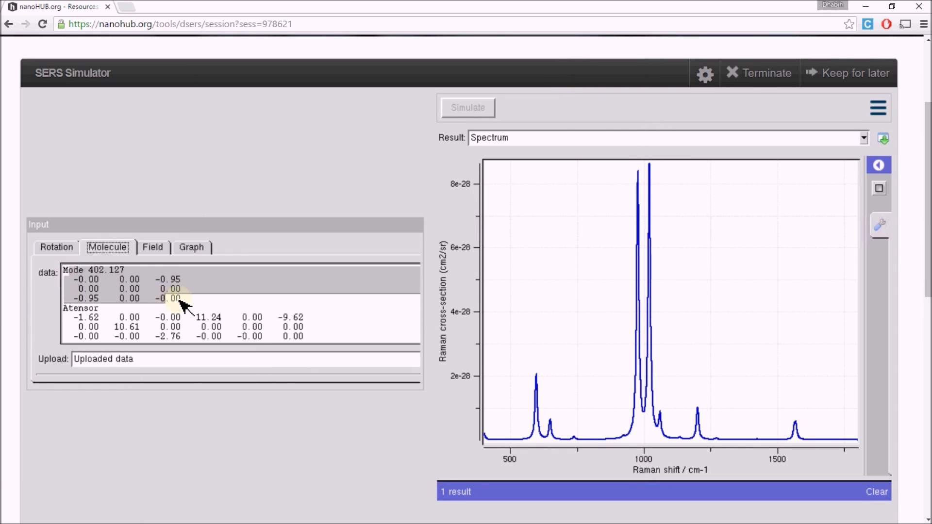
{"action": "left_click", "coordinate": [179, 298]}
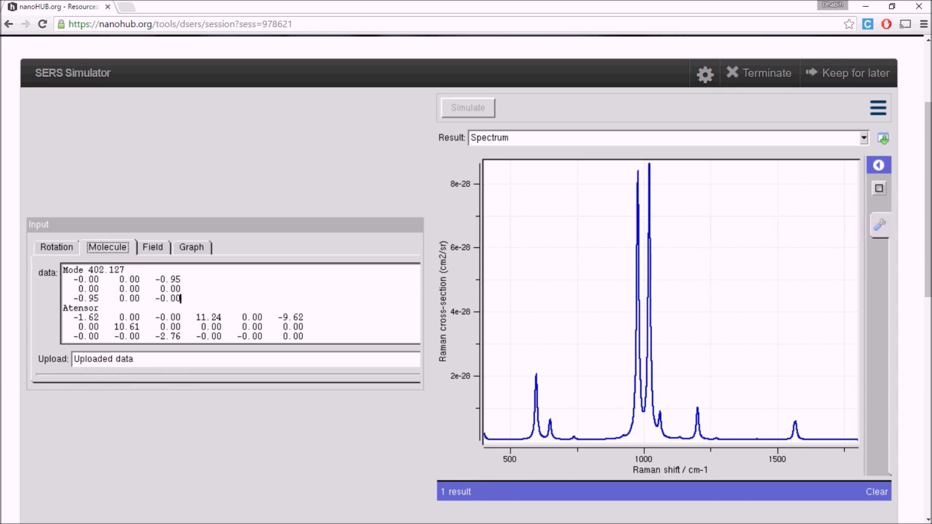
Step: Switch to pyr_pol.txt in Notepad and examine the first Mode header line with its frequency value
{"action": "key", "text": "alt+Tab"}
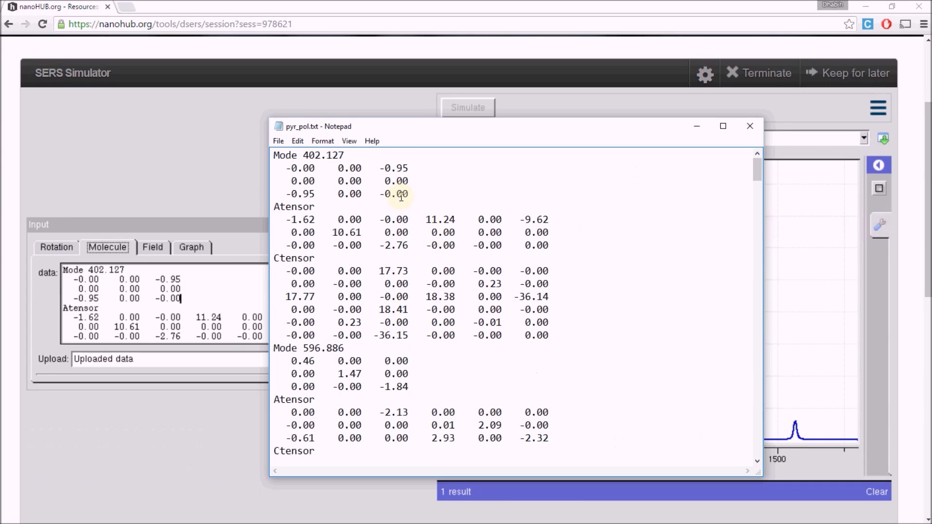
{"action": "left_click_drag", "start_coordinate": [346, 156], "coordinate": [273, 156]}
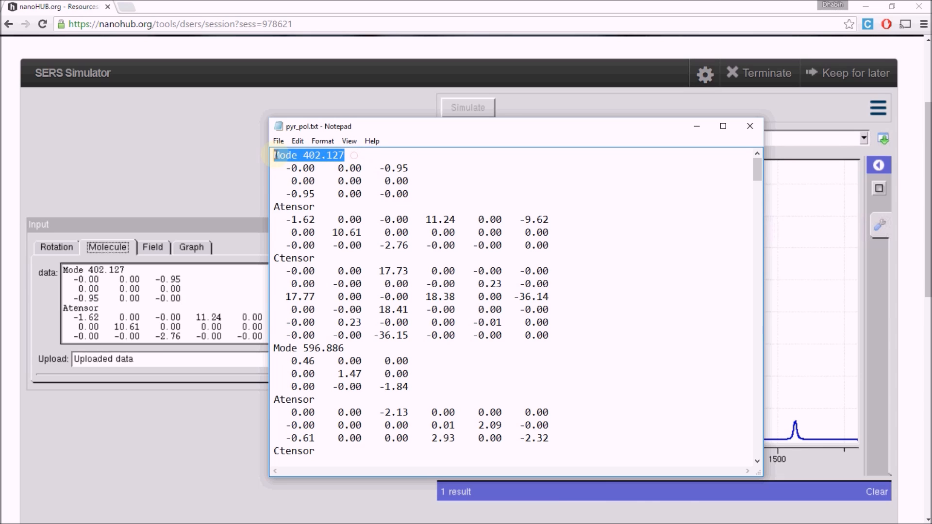
{"action": "left_click", "coordinate": [353, 162]}
{"action": "double_click", "coordinate": [287, 153]}
{"action": "double_click", "coordinate": [317, 154]}
{"action": "left_click", "coordinate": [359, 155]}
{"action": "double_click", "coordinate": [323, 155]}
{"action": "left_click", "coordinate": [343, 156]}
{"action": "double_click", "coordinate": [329, 156]}
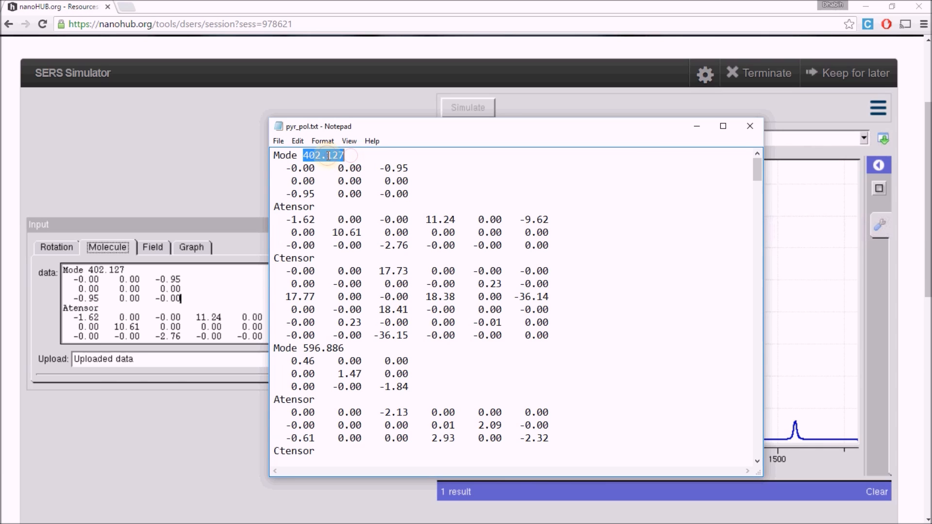
{"action": "left_click", "coordinate": [400, 208]}
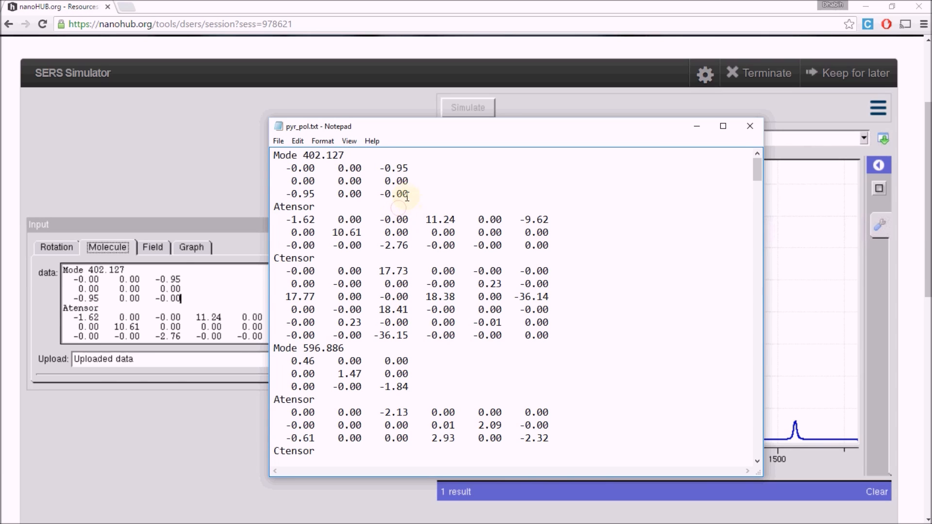
Step: Examine the 3×3 polarizability matrix under the first mode, going through its components row by row
{"action": "left_click_drag", "start_coordinate": [410, 192], "coordinate": [252, 171]}
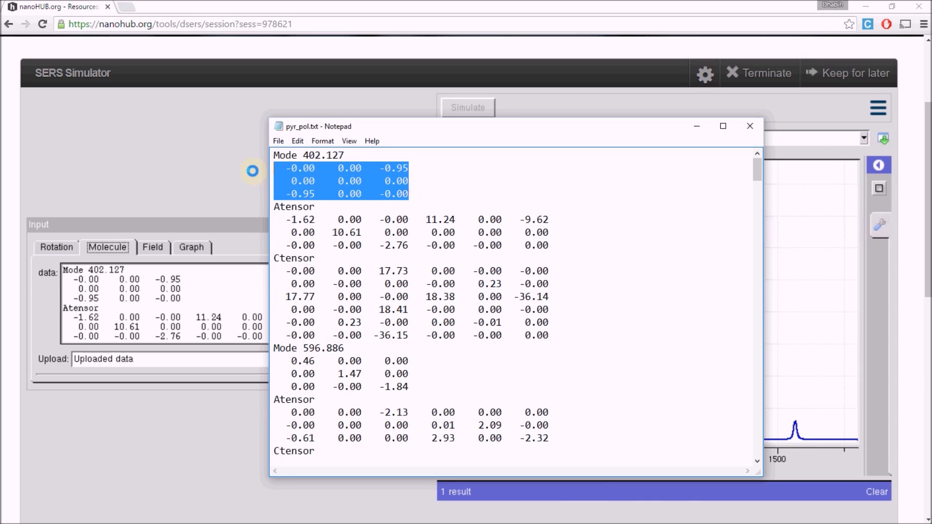
{"action": "left_click", "coordinate": [414, 168]}
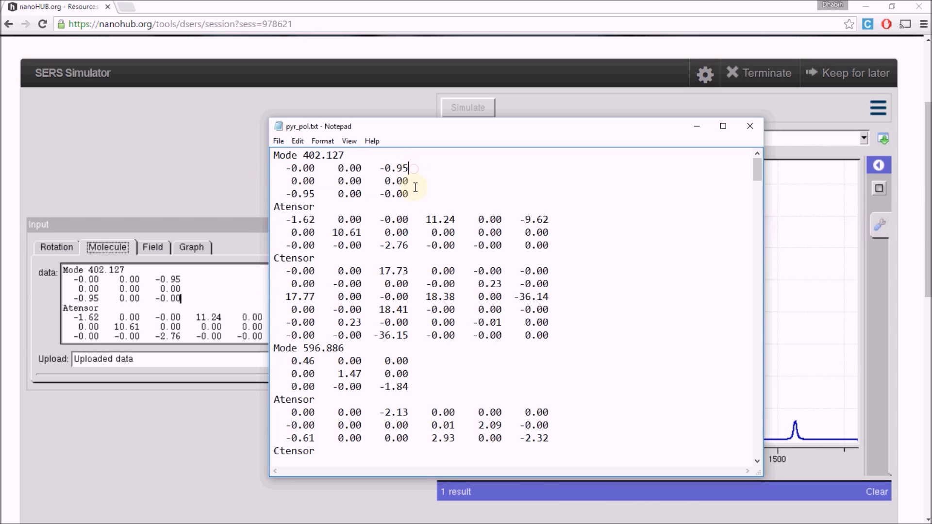
{"action": "left_click_drag", "start_coordinate": [415, 195], "coordinate": [325, 194]}
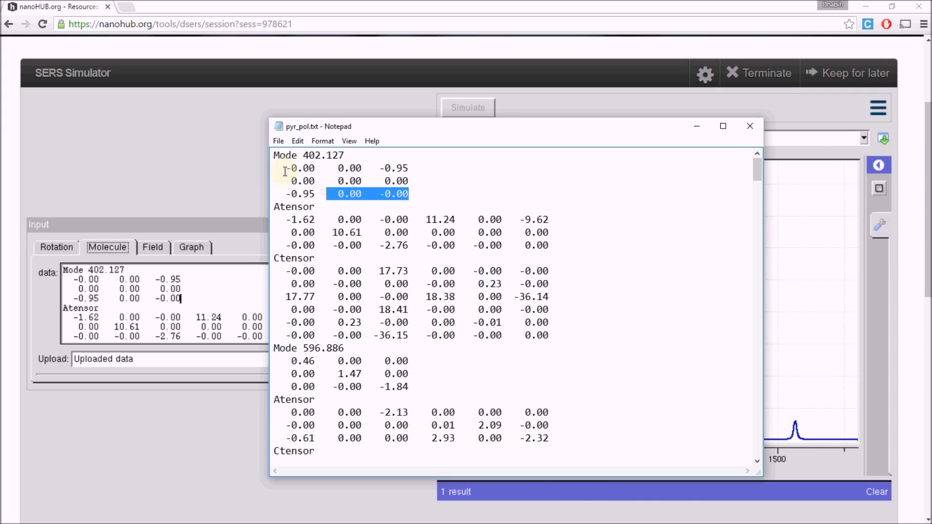
{"action": "double_click", "coordinate": [284, 171]}
{"action": "double_click", "coordinate": [305, 171]}
{"action": "double_click", "coordinate": [355, 168]}
{"action": "double_click", "coordinate": [381, 168]}
{"action": "double_click", "coordinate": [395, 167]}
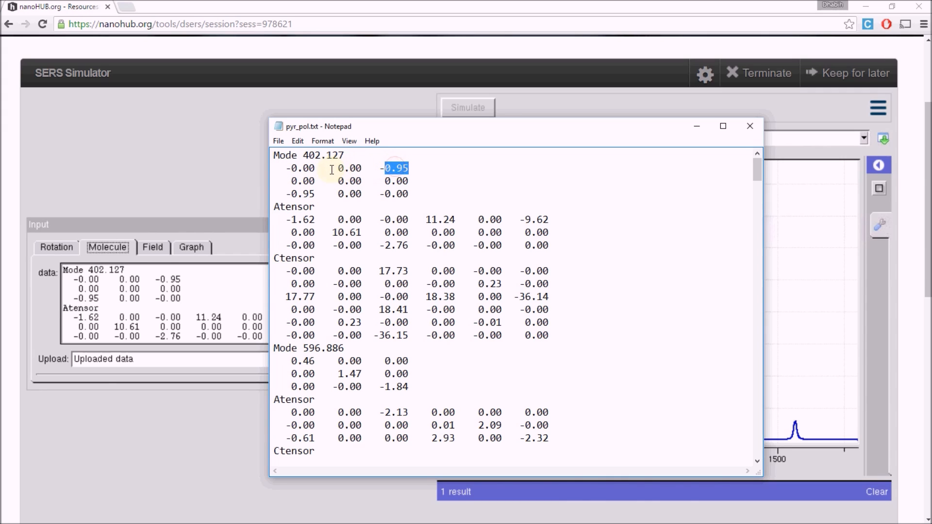
{"action": "double_click", "coordinate": [305, 182]}
{"action": "double_click", "coordinate": [350, 181]}
{"action": "double_click", "coordinate": [395, 181]}
{"action": "left_click", "coordinate": [410, 194]}
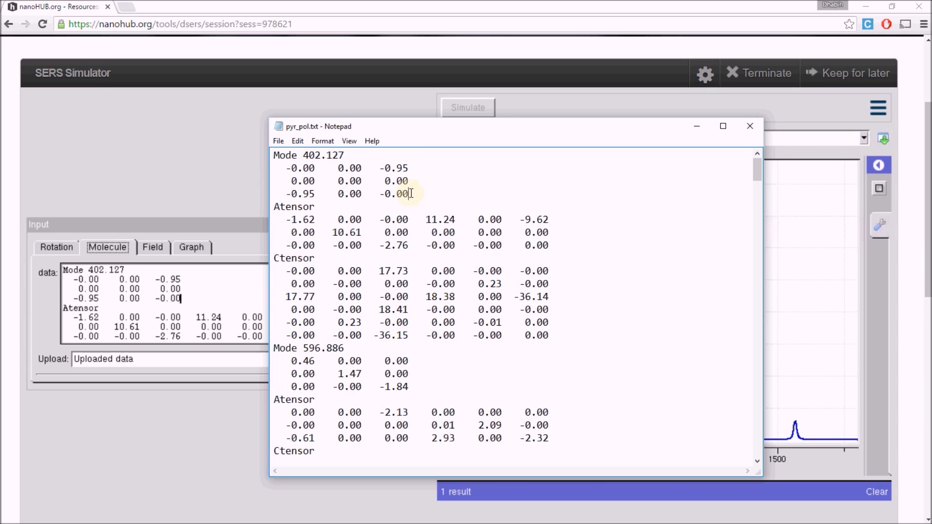
Step: Examine the Atensor and Ctensor sections of the first mode, highlighting their labels and the Atensor values
{"action": "left_click_drag", "start_coordinate": [560, 336], "coordinate": [262, 207]}
{"action": "double_click", "coordinate": [282, 206]}
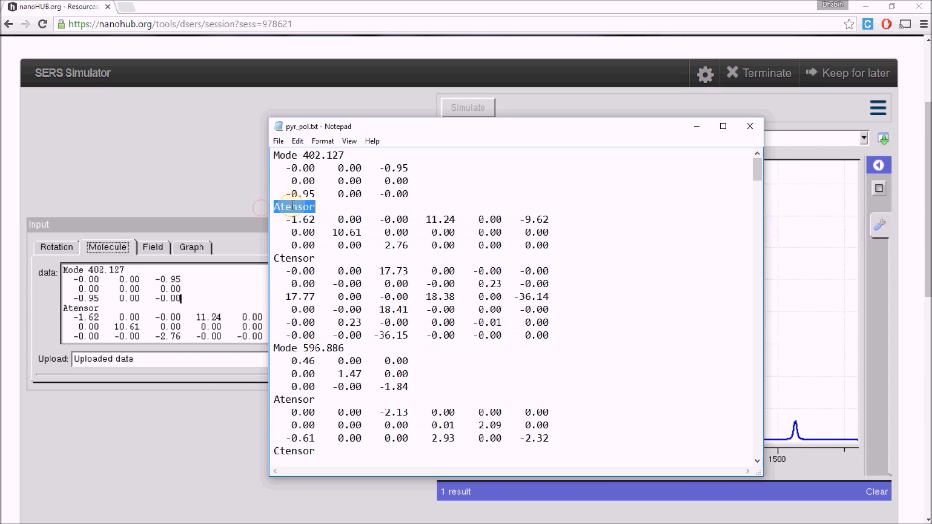
{"action": "double_click", "coordinate": [301, 259]}
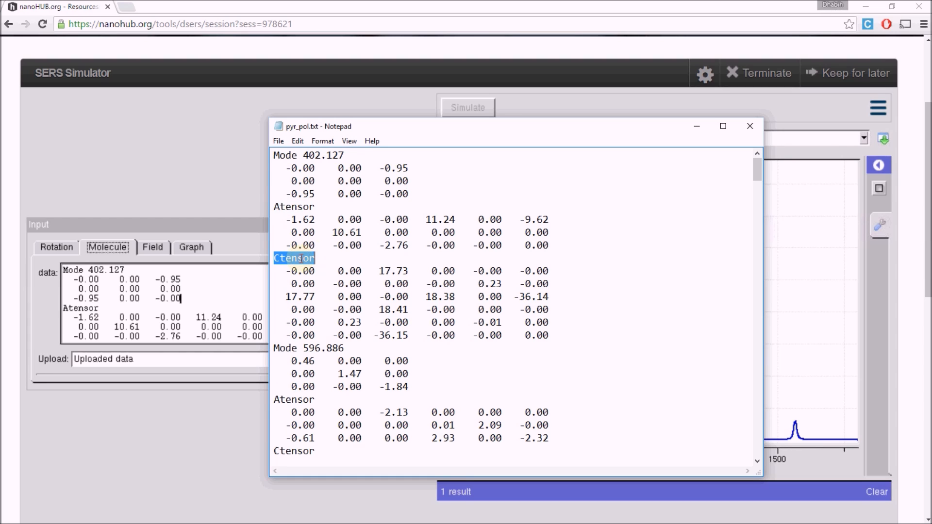
{"action": "double_click", "coordinate": [309, 208]}
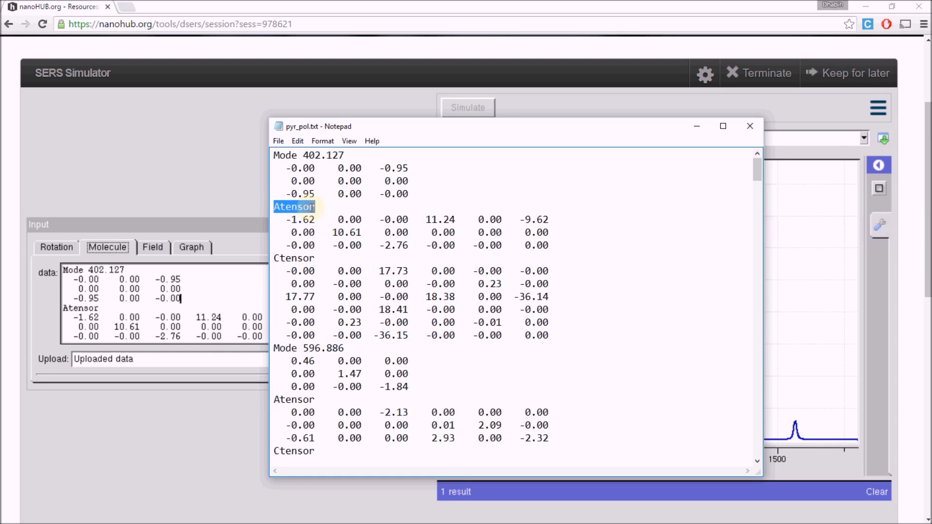
{"action": "left_click_drag", "start_coordinate": [550, 249], "coordinate": [260, 222]}
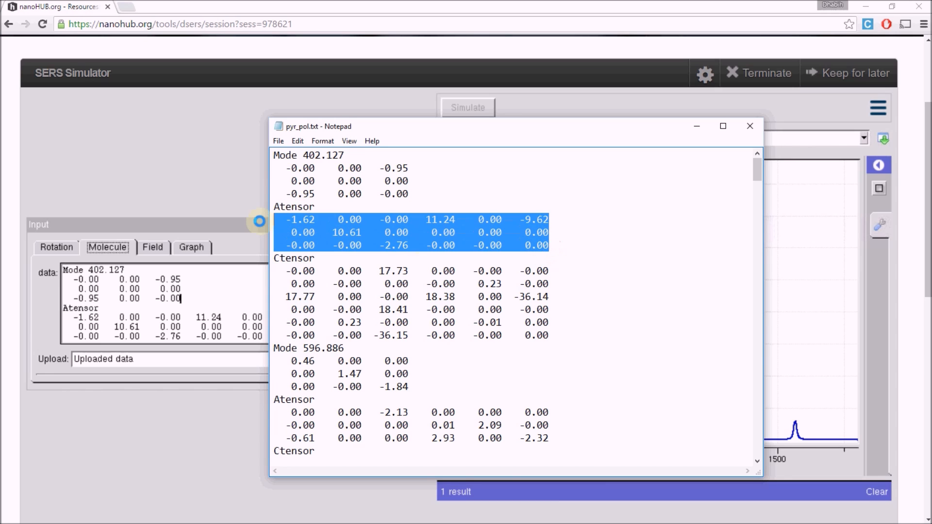
{"action": "double_click", "coordinate": [296, 207]}
{"action": "left_click_drag", "start_coordinate": [554, 248], "coordinate": [264, 219]}
{"action": "double_click", "coordinate": [298, 207]}
{"action": "left_click", "coordinate": [284, 219]}
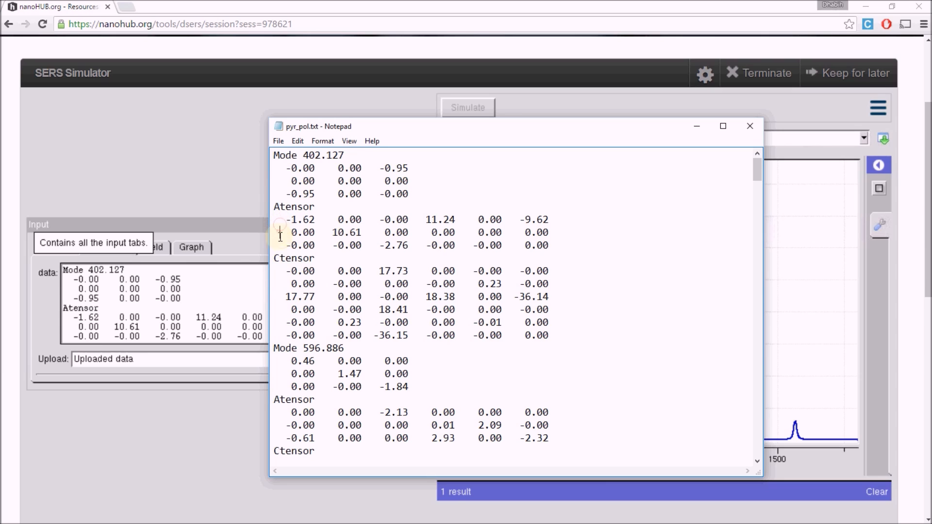
Step: Go through the first mode's Atensor block, examining its three rows and six columns of components
{"action": "double_click", "coordinate": [279, 232]}
{"action": "left_click", "coordinate": [279, 218]}
{"action": "double_click", "coordinate": [280, 219]}
{"action": "double_click", "coordinate": [279, 231]}
{"action": "double_click", "coordinate": [279, 245]}
{"action": "double_click", "coordinate": [301, 219]}
{"action": "double_click", "coordinate": [349, 219]}
{"action": "left_click", "coordinate": [411, 219]}
{"action": "double_click", "coordinate": [440, 220]}
{"action": "double_click", "coordinate": [490, 219]}
{"action": "double_click", "coordinate": [539, 219]}
{"action": "left_click", "coordinate": [306, 220]}
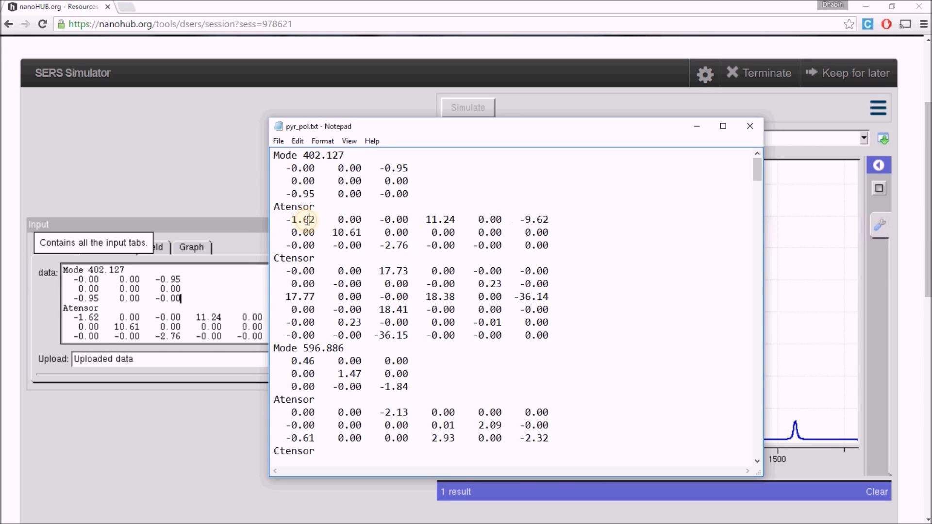
{"action": "double_click", "coordinate": [351, 220]}
{"action": "double_click", "coordinate": [399, 219]}
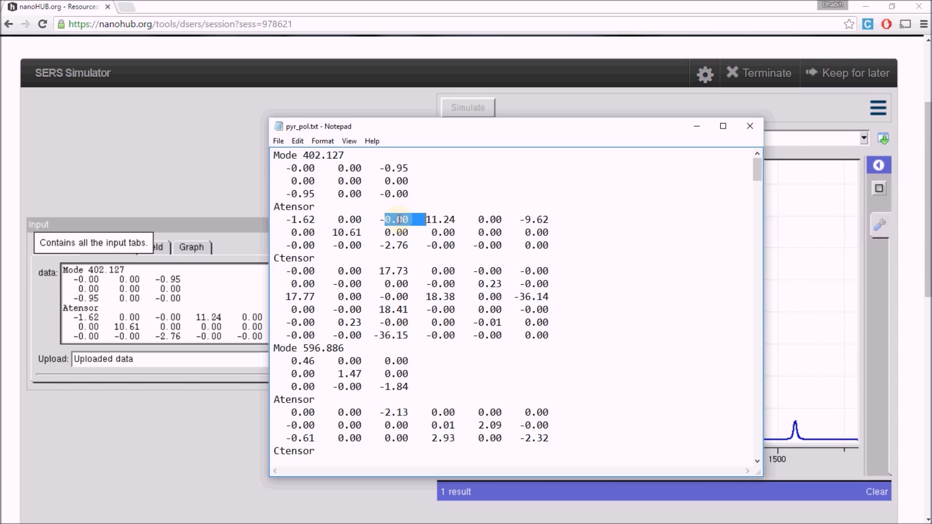
{"action": "double_click", "coordinate": [447, 220]}
{"action": "double_click", "coordinate": [490, 219]}
{"action": "double_click", "coordinate": [538, 219]}
{"action": "left_click", "coordinate": [543, 232]}
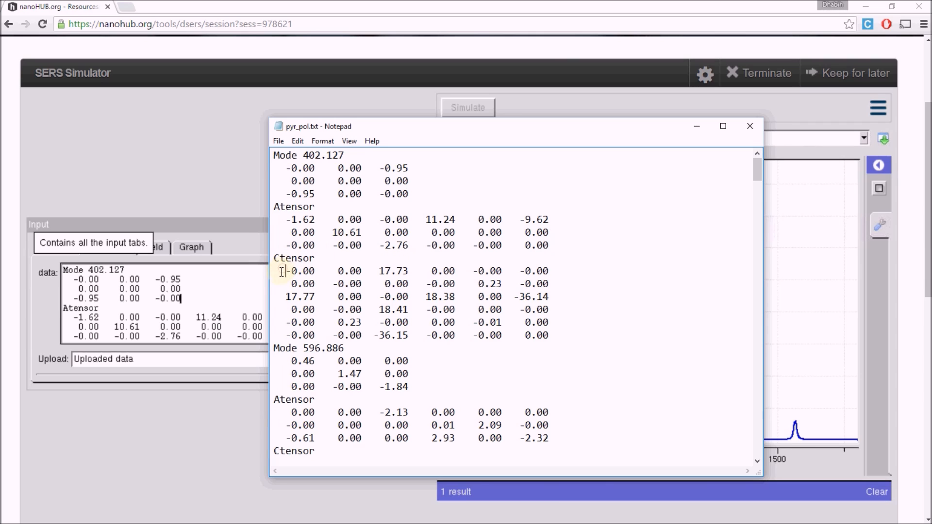
Step: Go through the first mode's Ctensor block, examining the order of its rows and columns
{"action": "left_click", "coordinate": [278, 323]}
{"action": "left_click_drag", "start_coordinate": [274, 271], "coordinate": [456, 271]}
{"action": "left_click", "coordinate": [513, 284]}
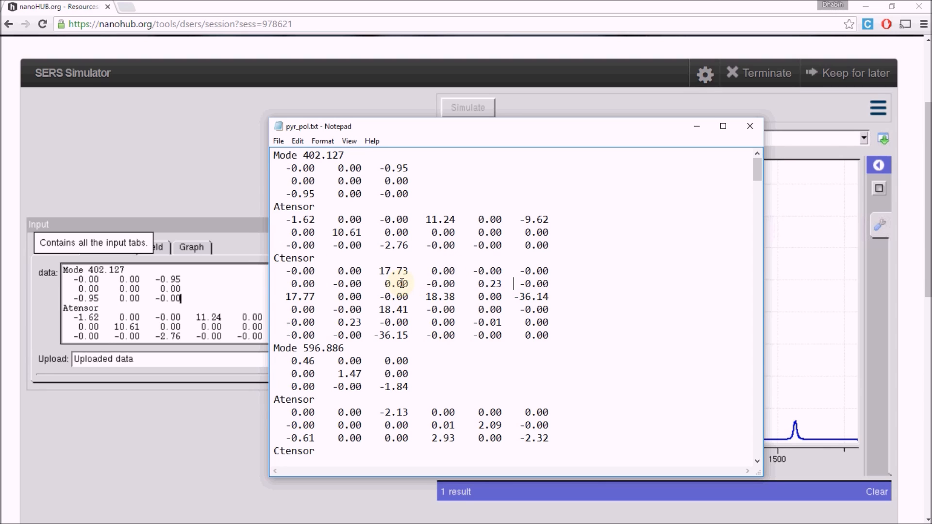
{"action": "double_click", "coordinate": [296, 270]}
{"action": "double_click", "coordinate": [291, 284]}
{"action": "double_click", "coordinate": [298, 297]}
{"action": "double_click", "coordinate": [301, 309]}
{"action": "double_click", "coordinate": [303, 323]}
{"action": "double_click", "coordinate": [312, 335]}
{"action": "left_click", "coordinate": [302, 271]}
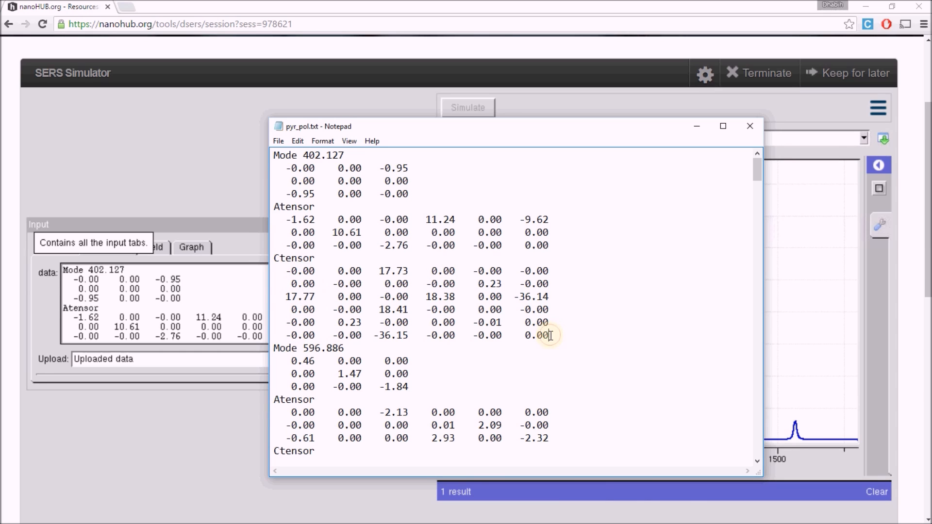
Step: Highlight the complete data block of the first mode, from its header through the Ctensor values
{"action": "left_click_drag", "start_coordinate": [550, 336], "coordinate": [251, 167]}
{"action": "left_click", "coordinate": [469, 201]}
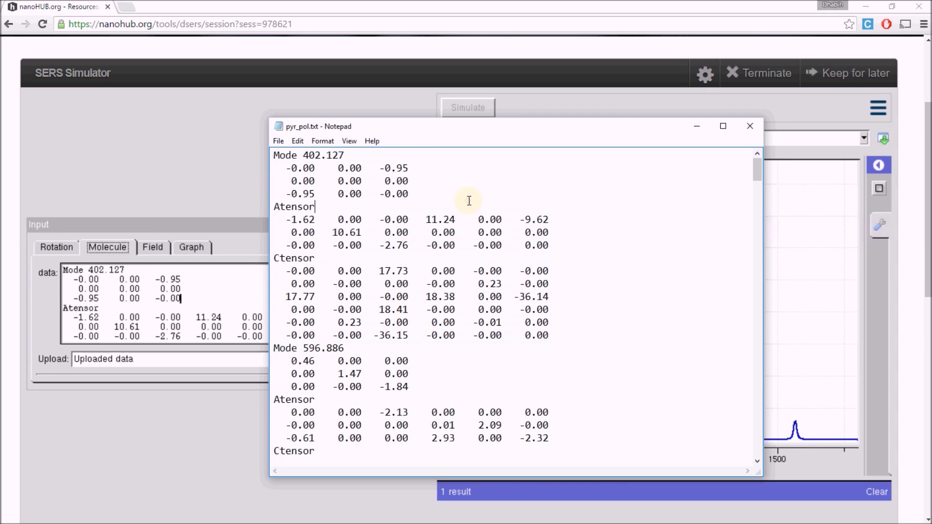
{"action": "left_click_drag", "start_coordinate": [548, 335], "coordinate": [277, 151]}
{"action": "left_click", "coordinate": [363, 283]}
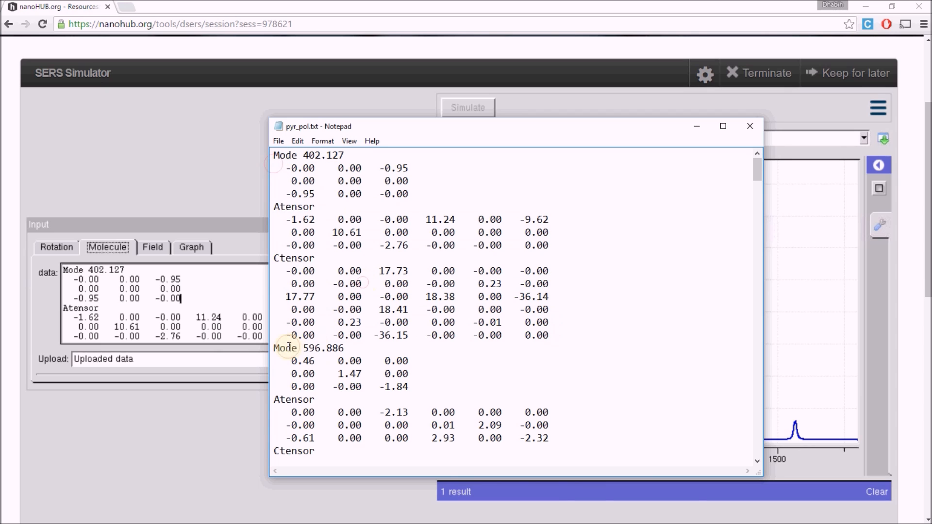
Step: Examine the Mode 596.886 block, including its header, polarizability matrix, Atensor and Ctensor
{"action": "double_click", "coordinate": [328, 351]}
{"action": "left_click", "coordinate": [364, 350]}
{"action": "scroll", "coordinate": [373, 360], "scroll_direction": "down", "scroll_amount": 2}
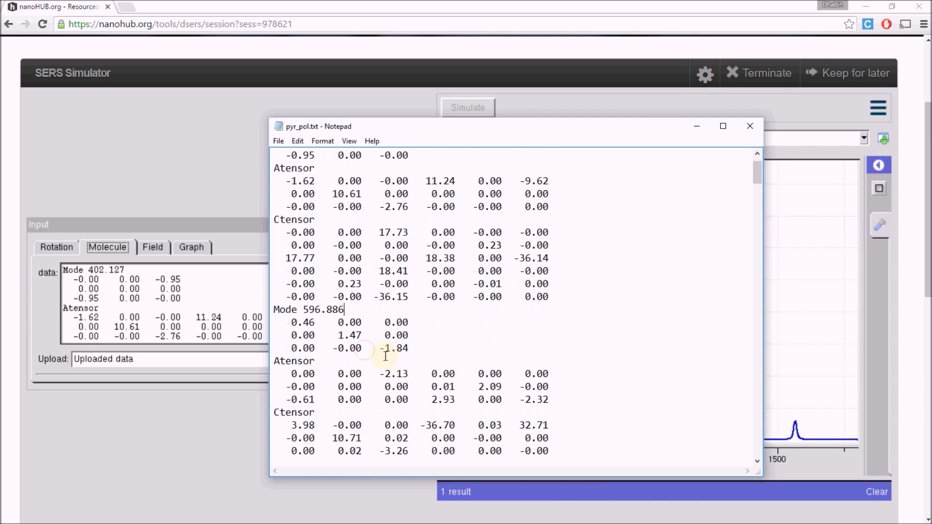
{"action": "left_click_drag", "start_coordinate": [291, 284], "coordinate": [521, 424]}
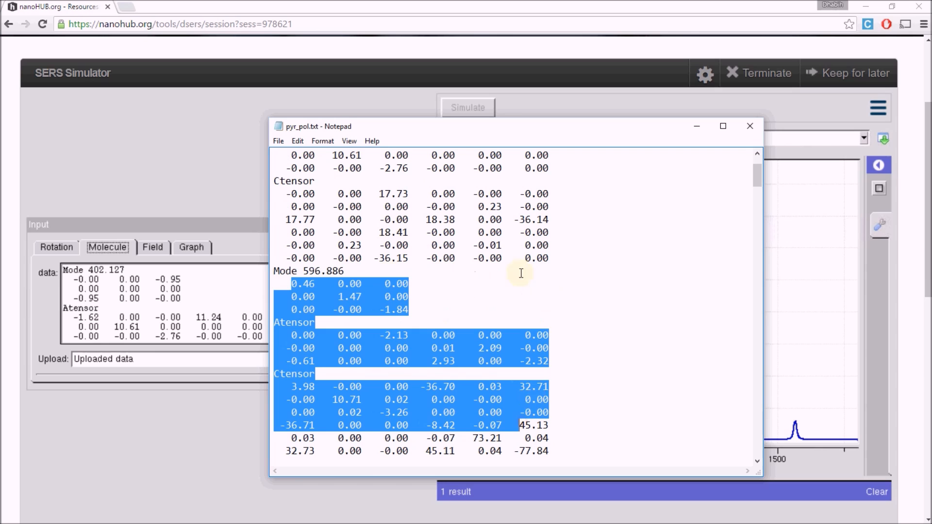
{"action": "double_click", "coordinate": [380, 275]}
{"action": "left_click", "coordinate": [425, 274]}
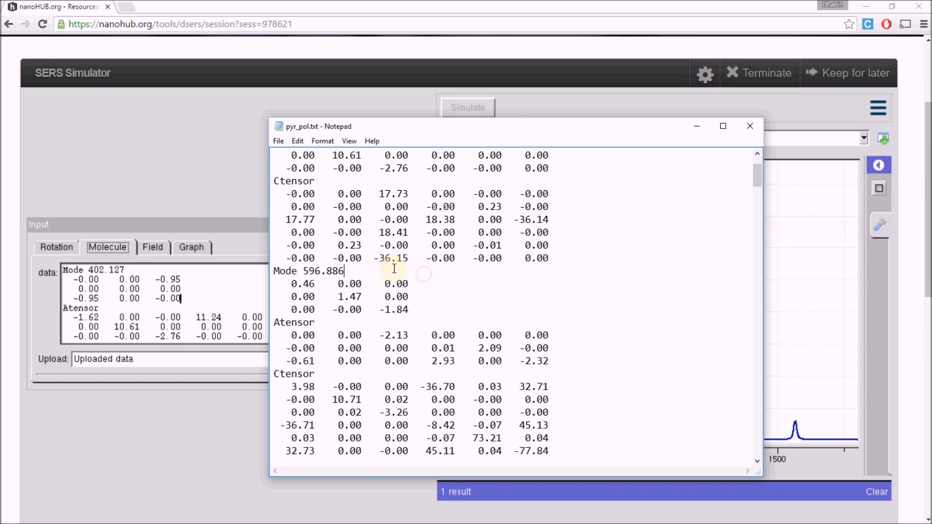
{"action": "double_click", "coordinate": [316, 273]}
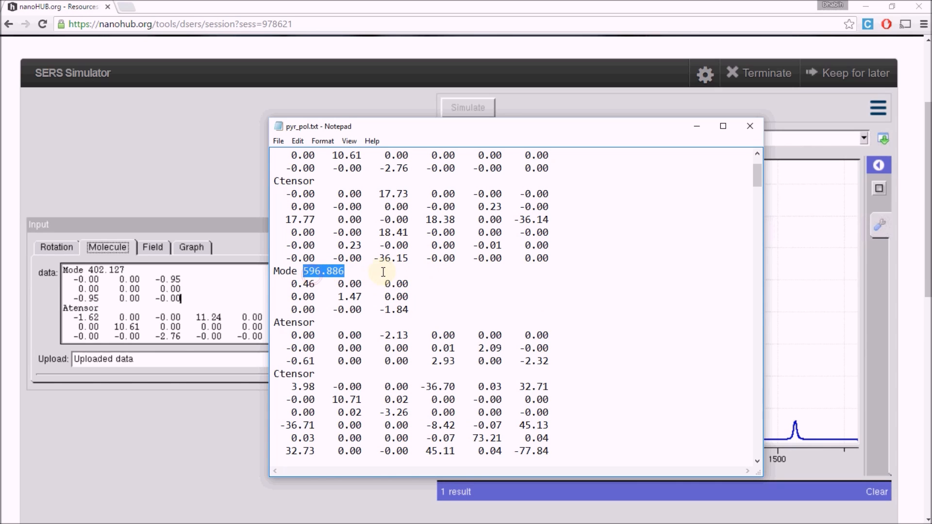
{"action": "left_click", "coordinate": [383, 271]}
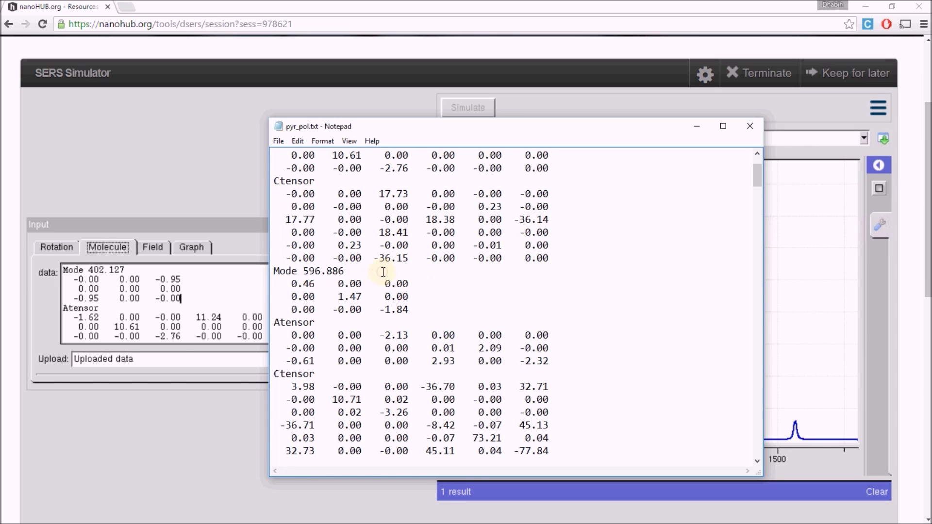
Step: Set pyr_pol.txt aside and check the simulator's Molecule data and its upload options
{"action": "left_click", "coordinate": [694, 127]}
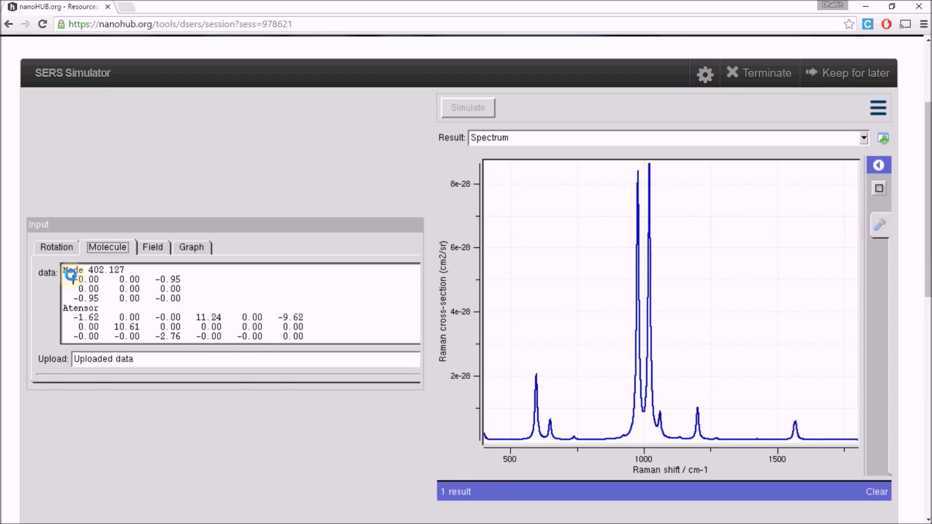
{"action": "left_click_drag", "start_coordinate": [68, 268], "coordinate": [194, 308]}
{"action": "left_click", "coordinate": [233, 308]}
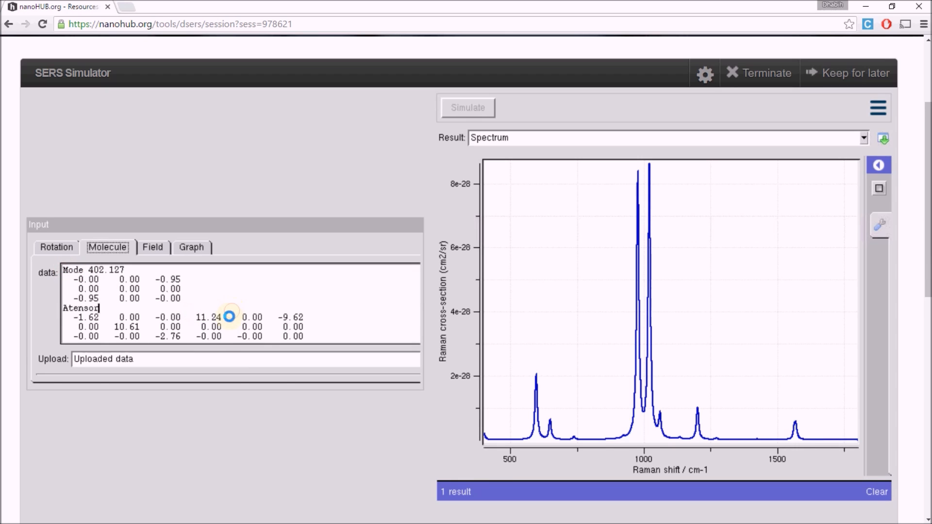
{"action": "left_click", "coordinate": [189, 359]}
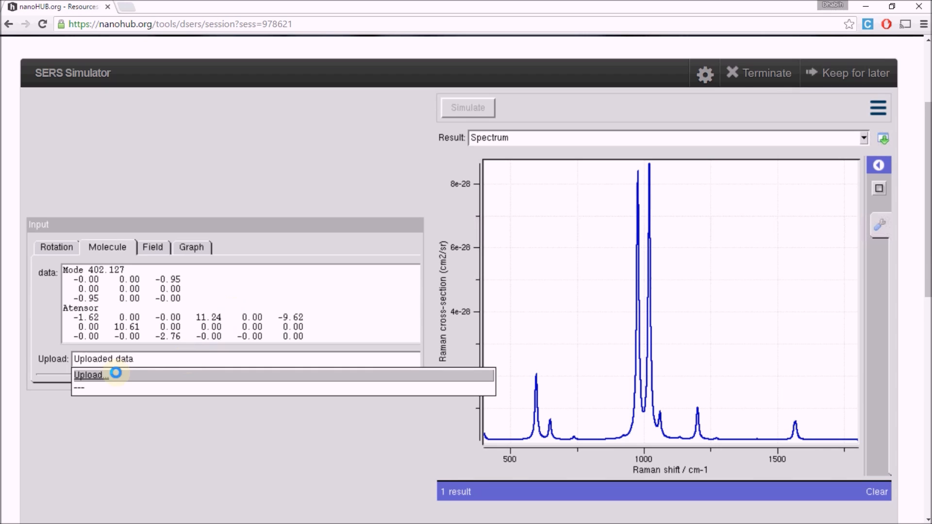
{"action": "left_click", "coordinate": [186, 325]}
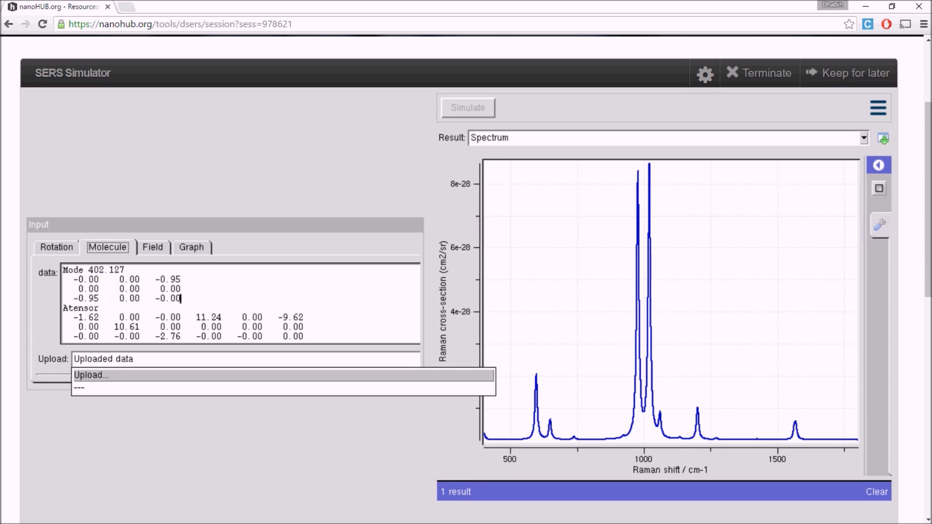
Step: Bring up water_pol.txt and examine its mode headers and the 3×3 polarizability block under each mode
{"action": "key", "text": "alt+Tab"}
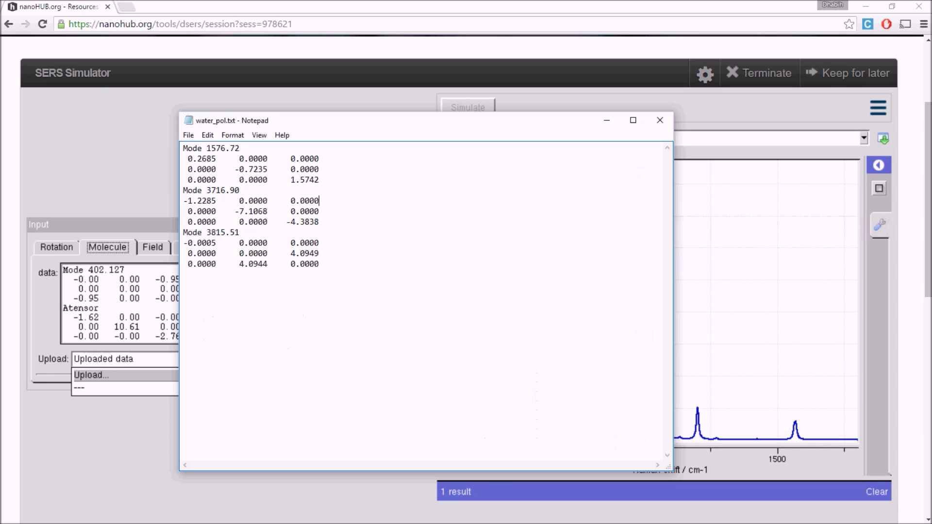
{"action": "key", "text": "ctrl+a"}
{"action": "left_click", "coordinate": [367, 235]}
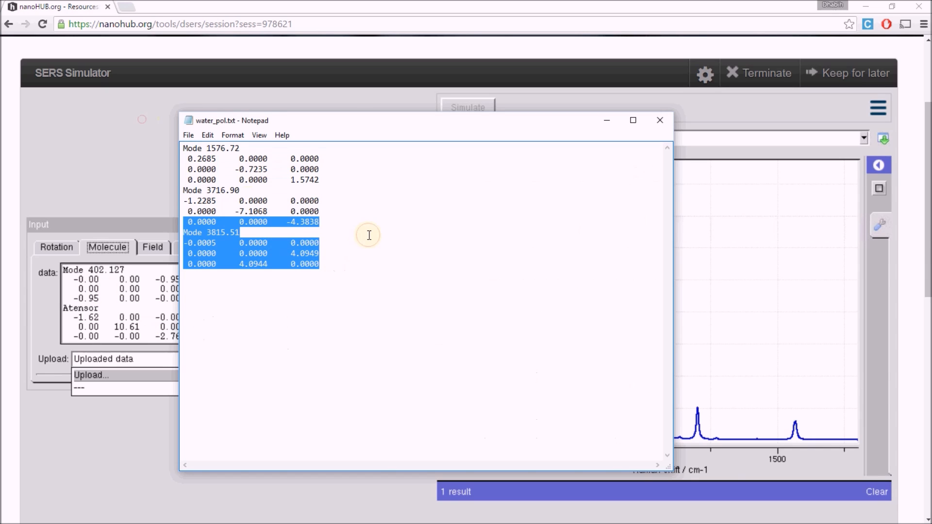
{"action": "left_click_drag", "start_coordinate": [313, 175], "coordinate": [158, 157]}
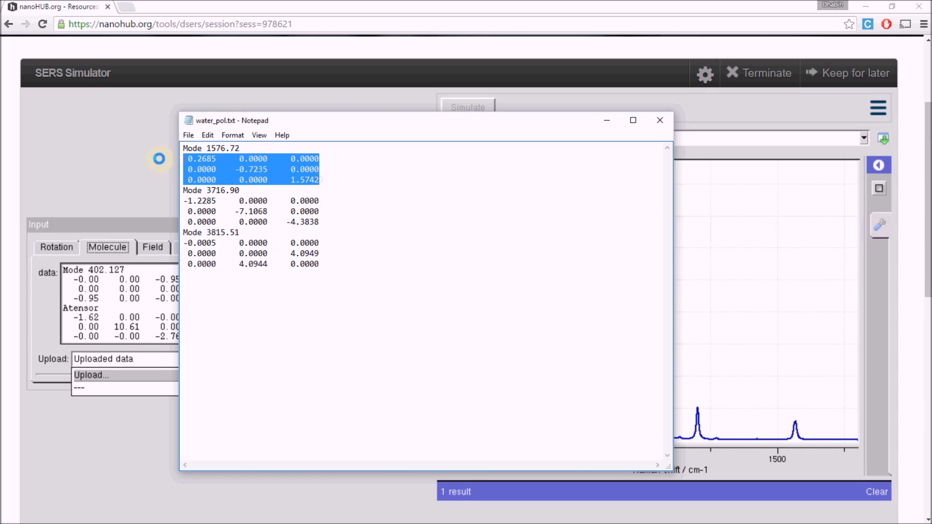
{"action": "left_click_drag", "start_coordinate": [207, 190], "coordinate": [241, 191]}
{"action": "left_click_drag", "start_coordinate": [337, 222], "coordinate": [156, 194]}
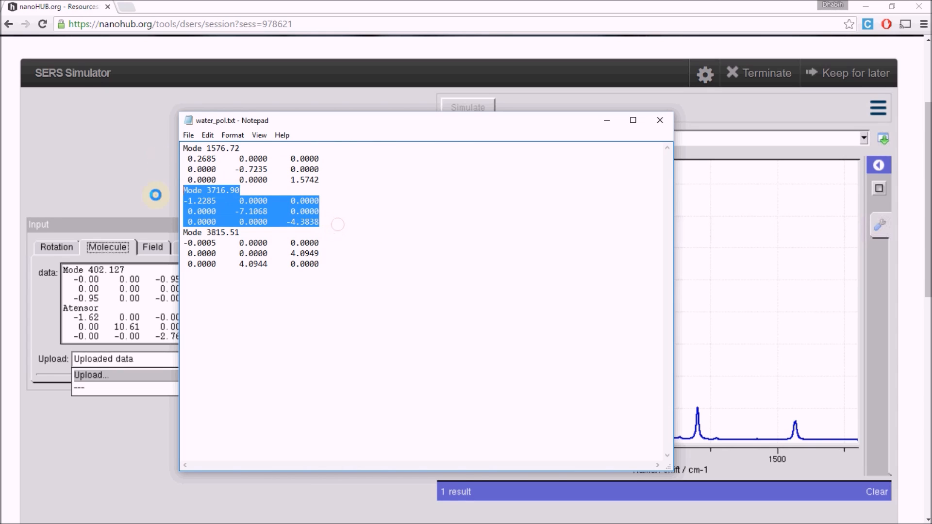
{"action": "left_click", "coordinate": [345, 203]}
{"action": "key", "text": "ctrl+a"}
{"action": "left_click", "coordinate": [327, 345]}
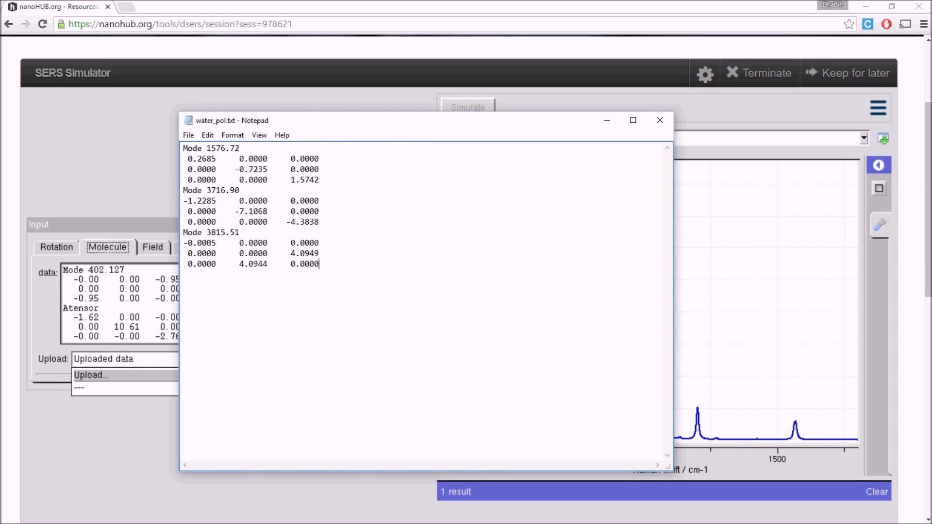
Step: Bring up water_coords.xyz and examine the y and z coordinates of the oxygen atom
{"action": "left_click", "coordinate": [121, 311]}
{"action": "key", "text": "alt+Tab"}
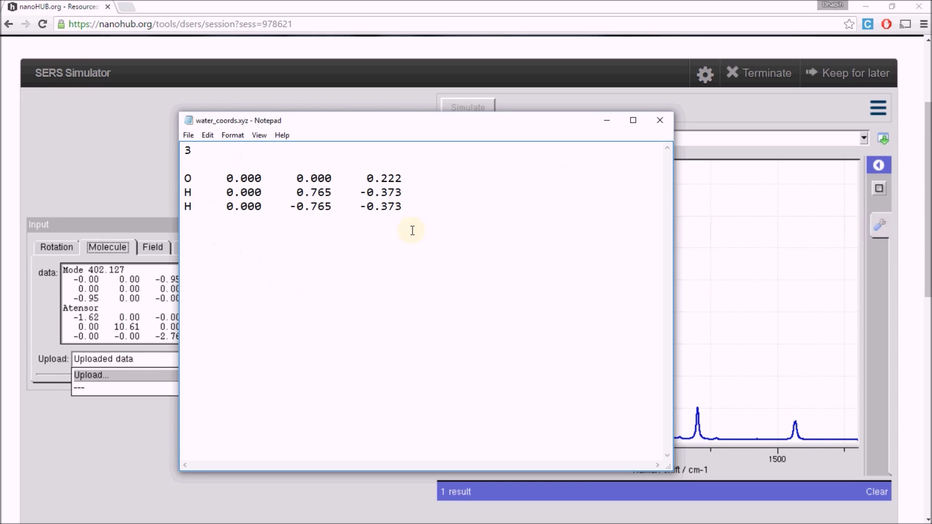
{"action": "key", "text": "ctrl+a"}
{"action": "left_click", "coordinate": [401, 256]}
{"action": "double_click", "coordinate": [373, 179]}
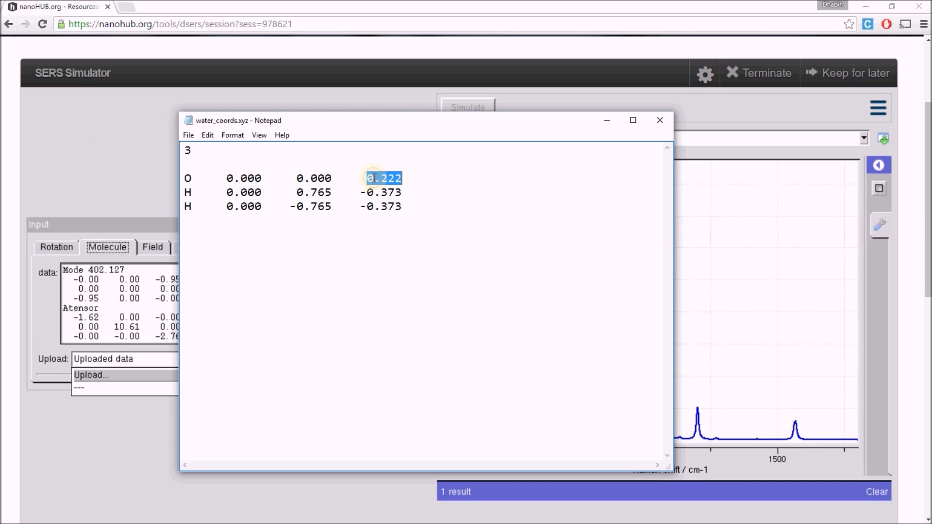
{"action": "left_click_drag", "start_coordinate": [296, 179], "coordinate": [361, 179]}
{"action": "double_click", "coordinate": [383, 179]}
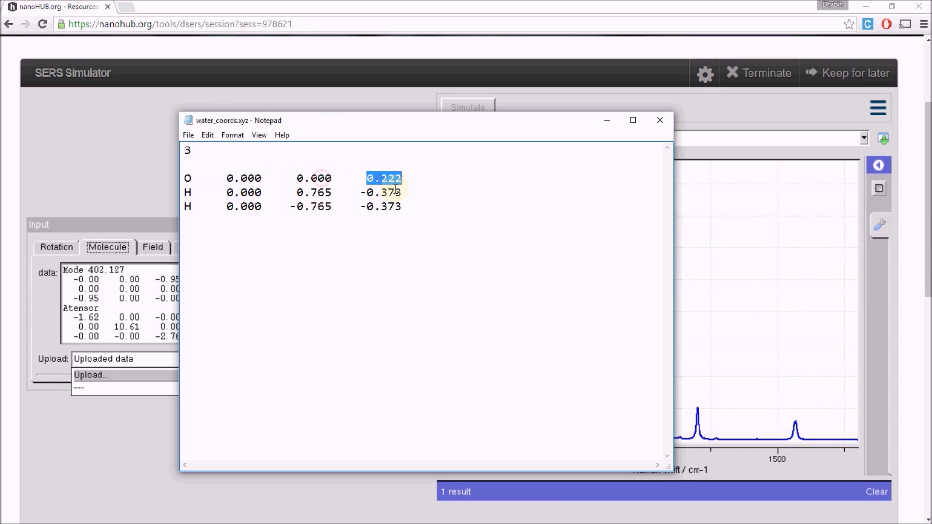
Step: Compare the z coordinates of the oxygen and both hydrogen atoms, and put water_coords.xyz away
{"action": "double_click", "coordinate": [390, 178]}
{"action": "double_click", "coordinate": [389, 192]}
{"action": "double_click", "coordinate": [387, 207]}
{"action": "left_click", "coordinate": [387, 192]}
{"action": "double_click", "coordinate": [388, 206]}
{"action": "left_click", "coordinate": [403, 224]}
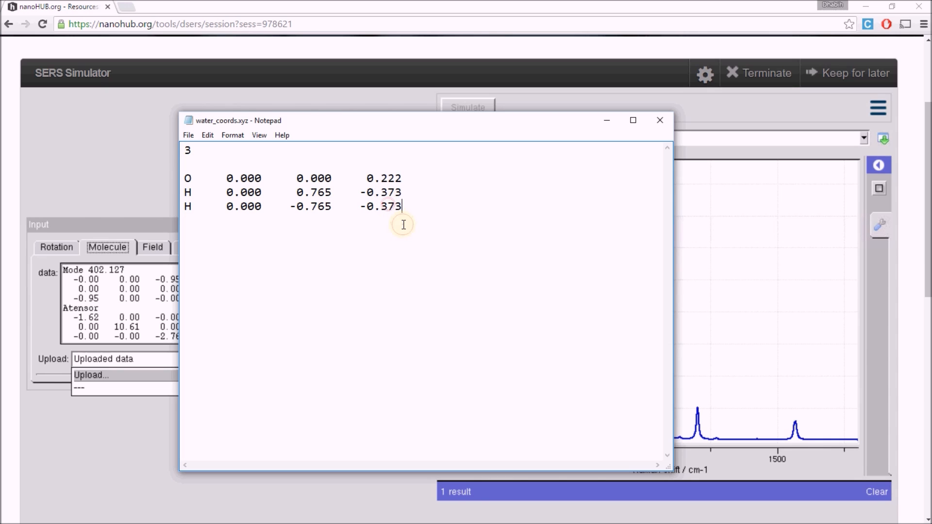
{"action": "left_click", "coordinate": [603, 123]}
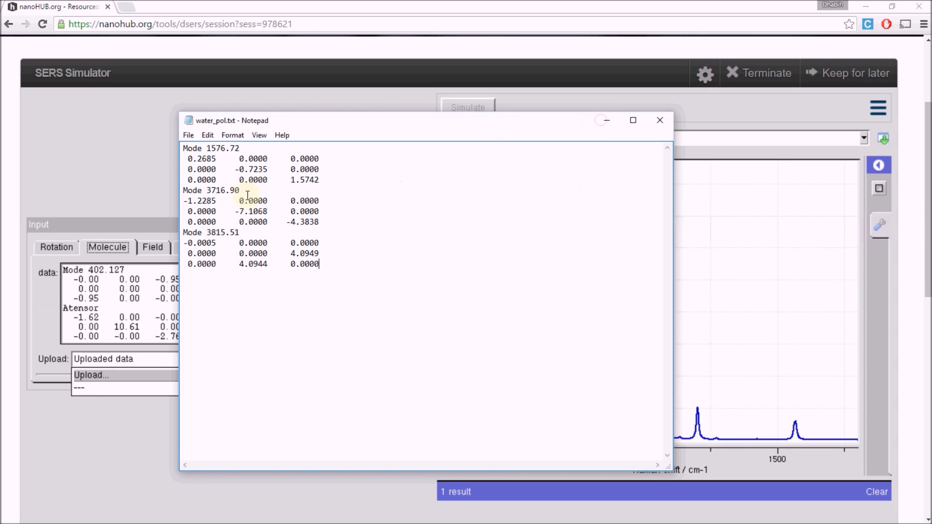
Step: Compare the simulator's current Molecule data with the complete contents of water_pol.txt
{"action": "left_click", "coordinate": [140, 289]}
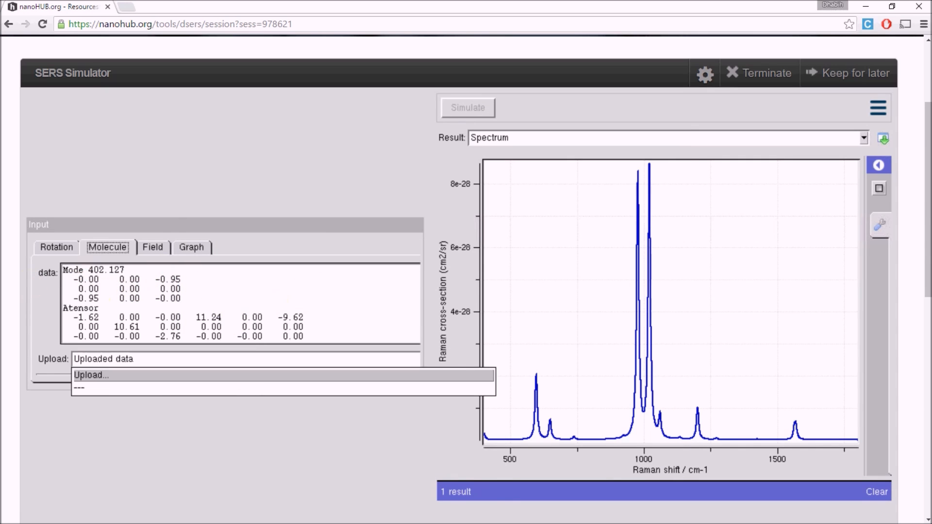
{"action": "key", "text": "alt+Tab"}
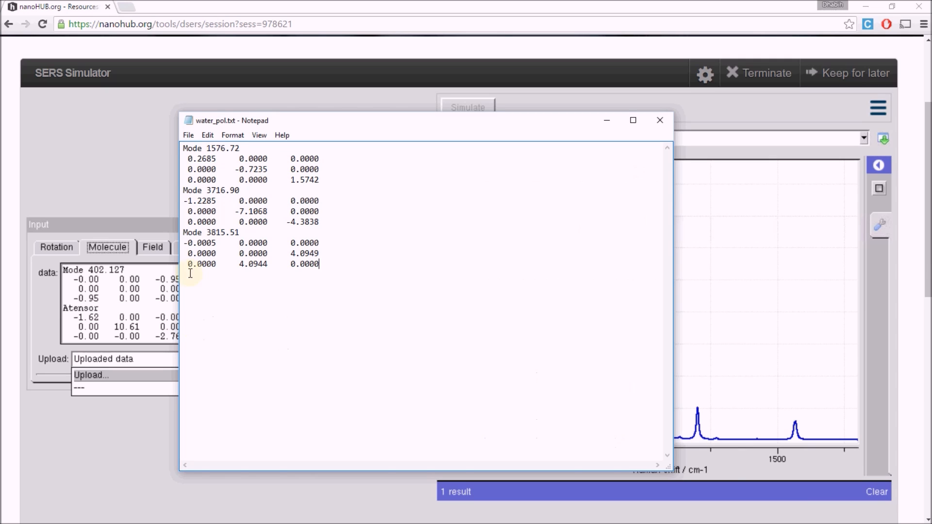
{"action": "key", "text": "ctrl+a"}
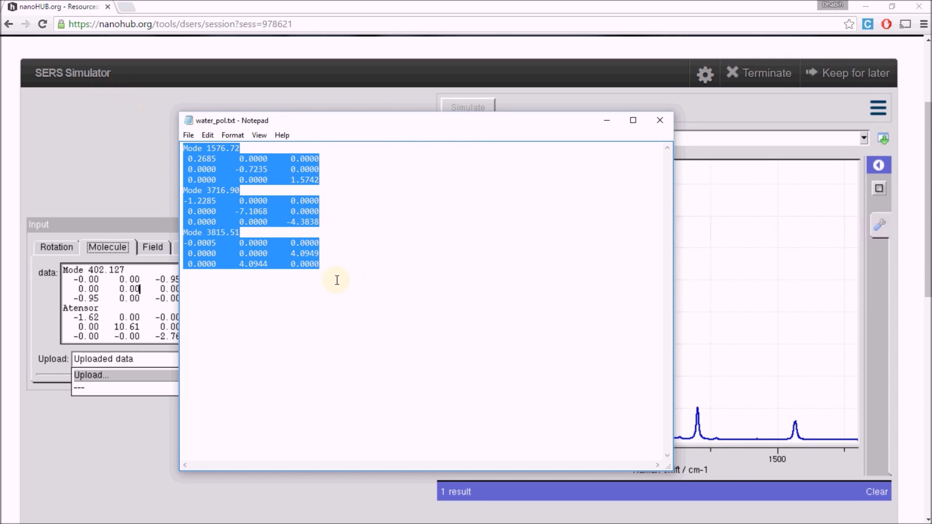
{"action": "left_click", "coordinate": [216, 200]}
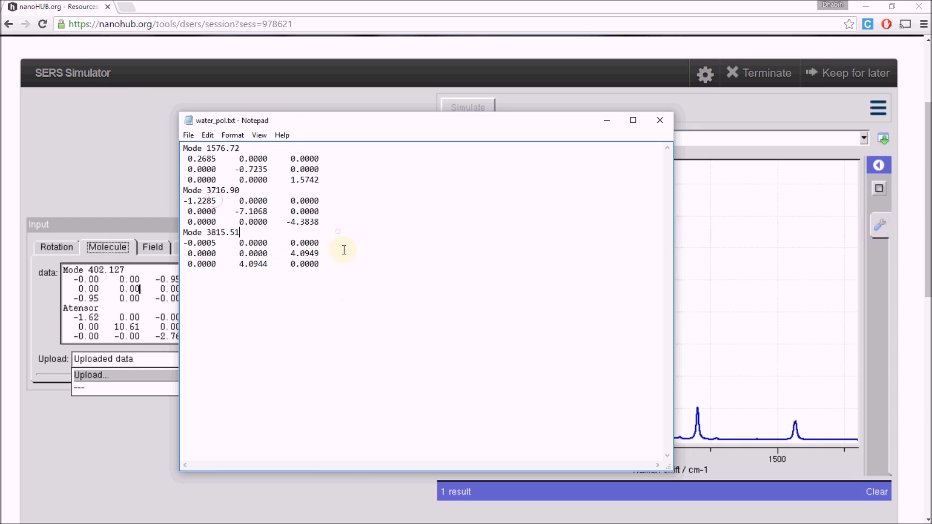
Step: Upload water_pol.txt from the sers tutorial folder as the molecule data and close the upload window
{"action": "left_click", "coordinate": [95, 376]}
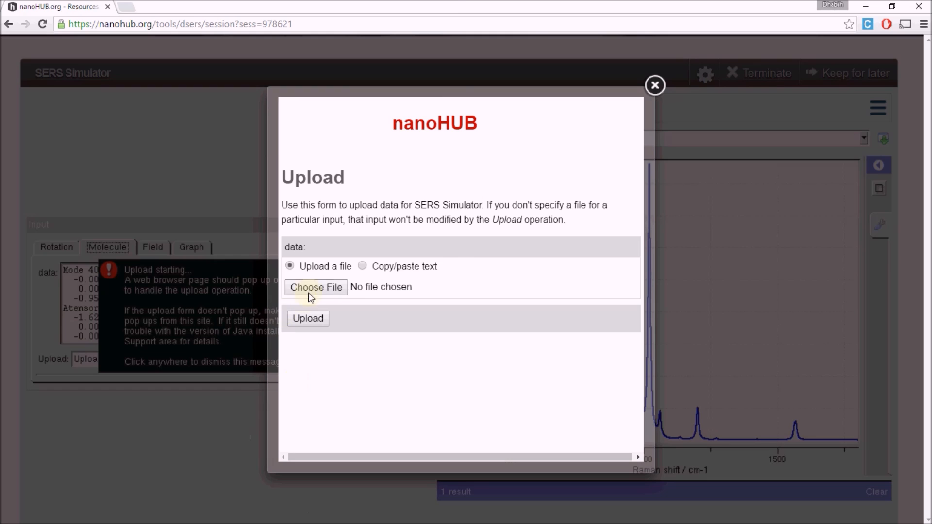
{"action": "left_click", "coordinate": [309, 288]}
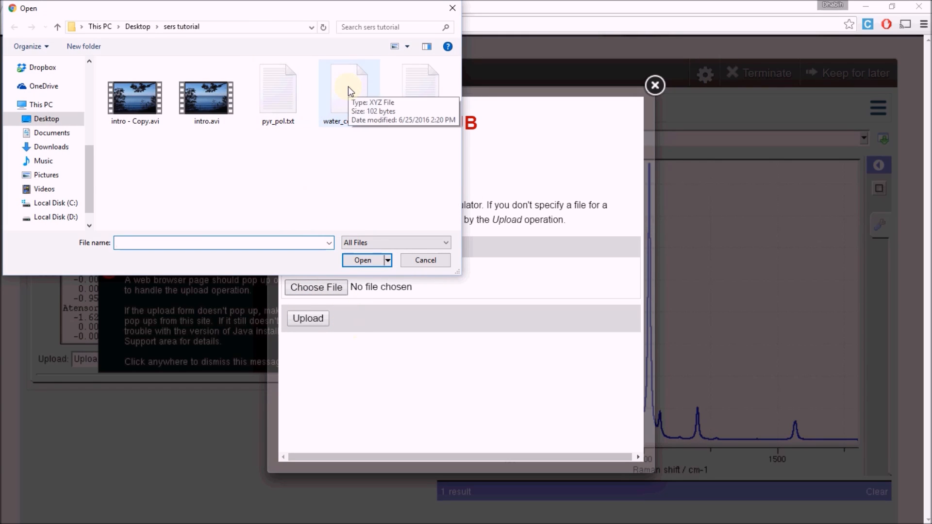
{"action": "double_click", "coordinate": [420, 90]}
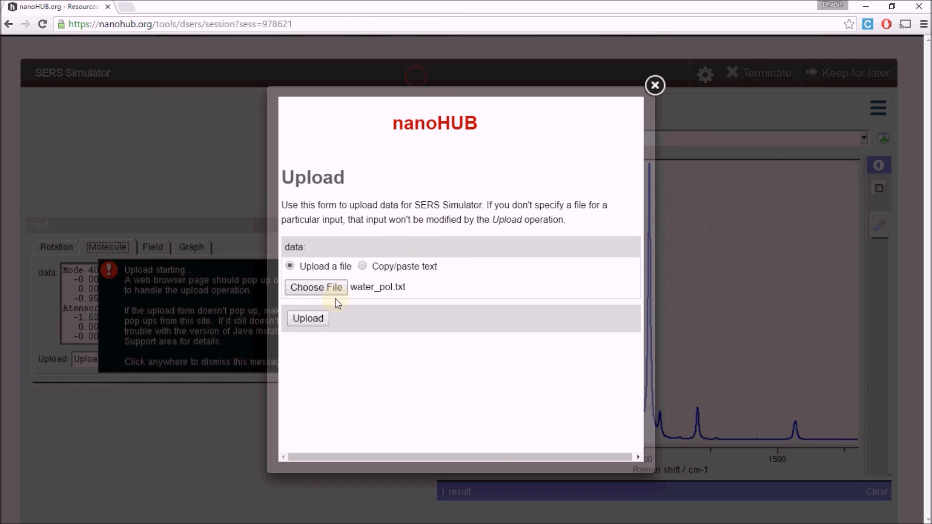
{"action": "left_click", "coordinate": [314, 317]}
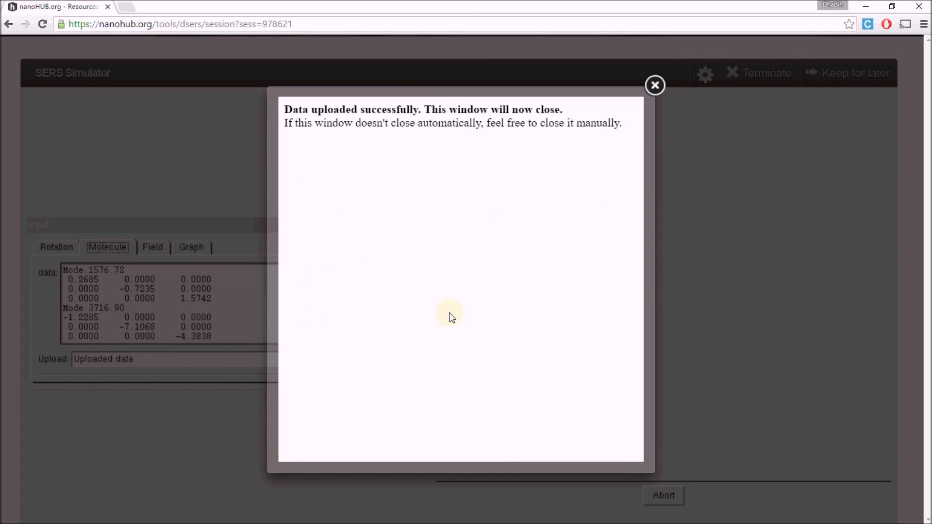
{"action": "left_click", "coordinate": [655, 85]}
Step: Check the uploaded water modes through Mode 3815.51 and clear all earlier simulation results
{"action": "left_click", "coordinate": [106, 317]}
{"action": "left_click", "coordinate": [122, 328]}
{"action": "key", "text": "Down"}
{"action": "key", "text": "Down"}
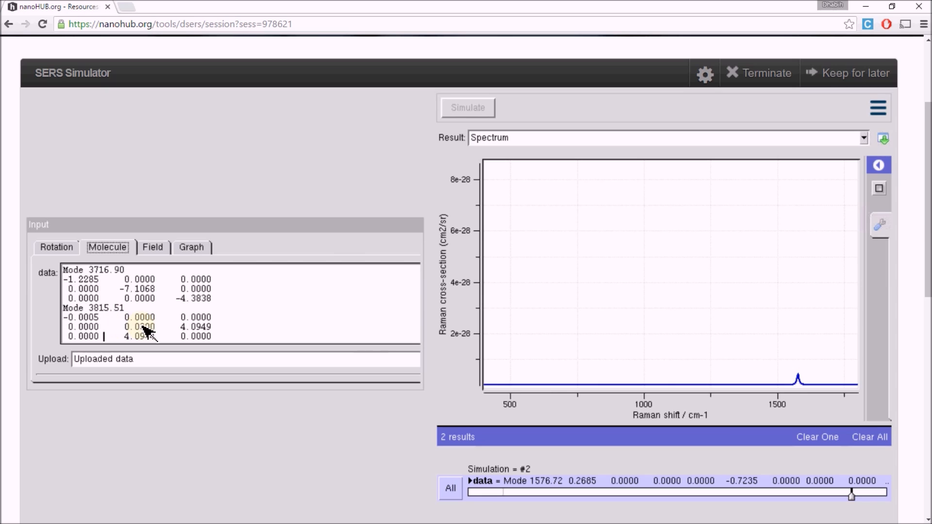
{"action": "left_click", "coordinate": [872, 439]}
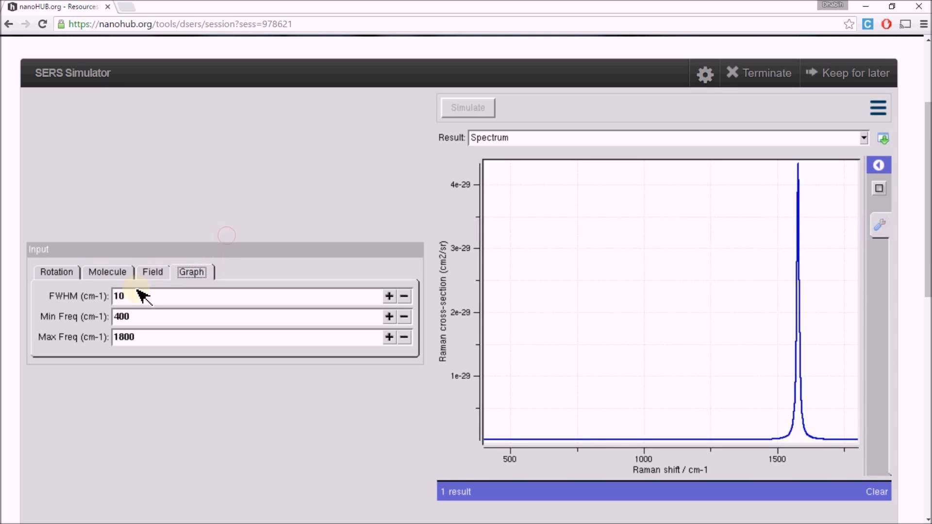
Step: Set the spectrum graph's minimum frequency to 1000 cm-1
{"action": "mouse_move", "coordinate": [615, 442]}
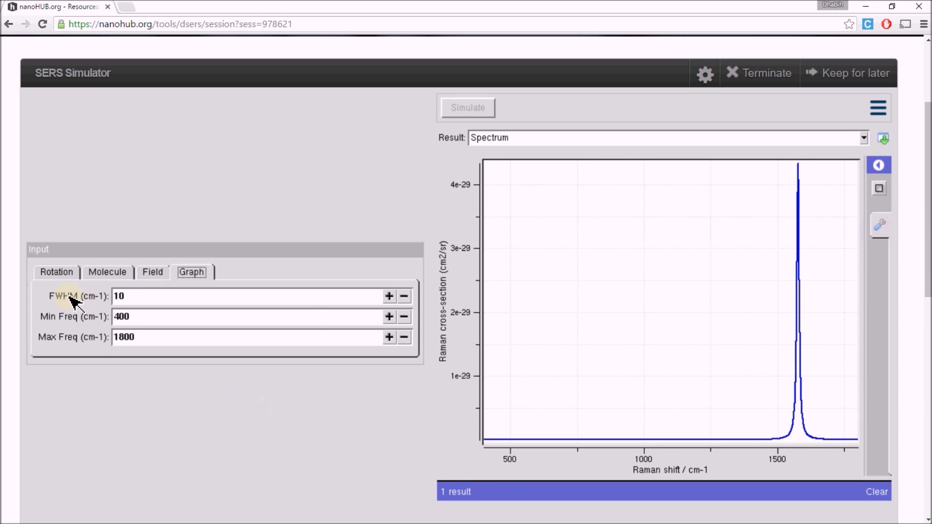
{"action": "mouse_move", "coordinate": [73, 304]}
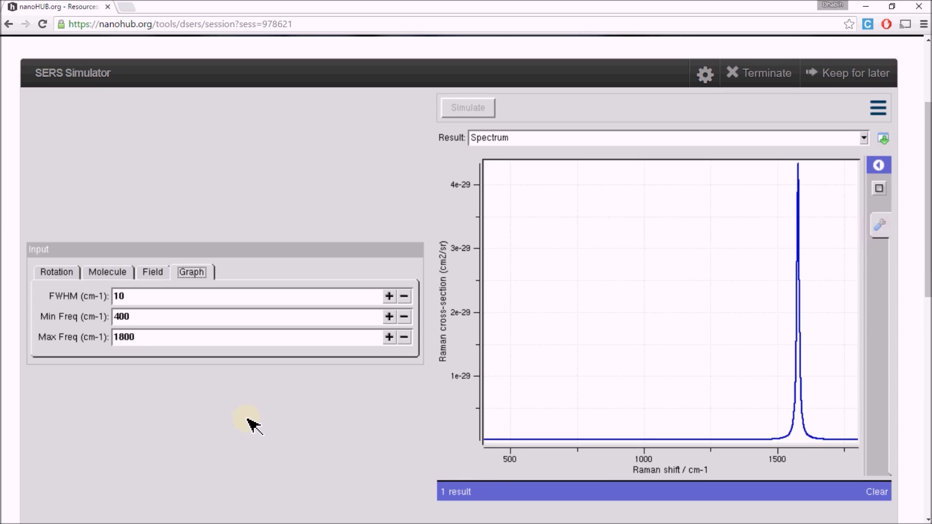
{"action": "double_click", "coordinate": [168, 321]}
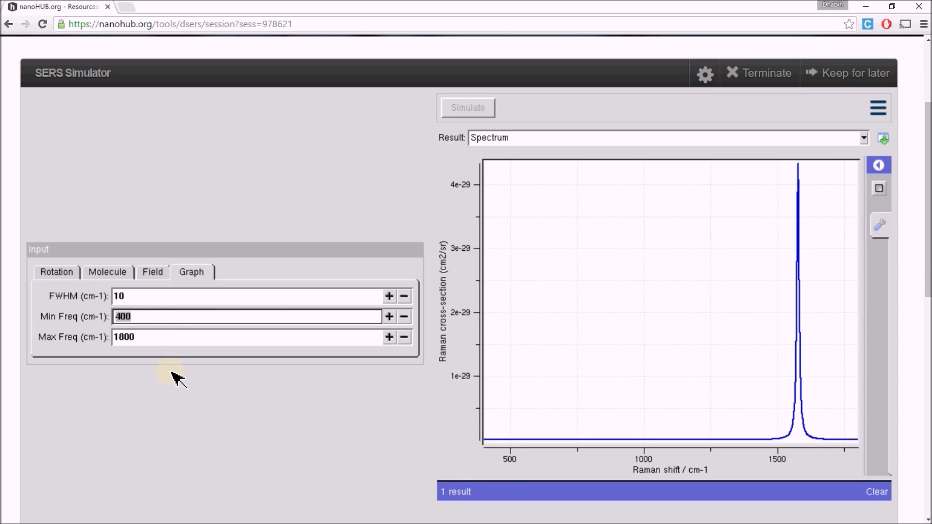
{"action": "type", "text": "1000"}
{"action": "key", "text": "ctrl+a"}
{"action": "key", "text": "Return"}
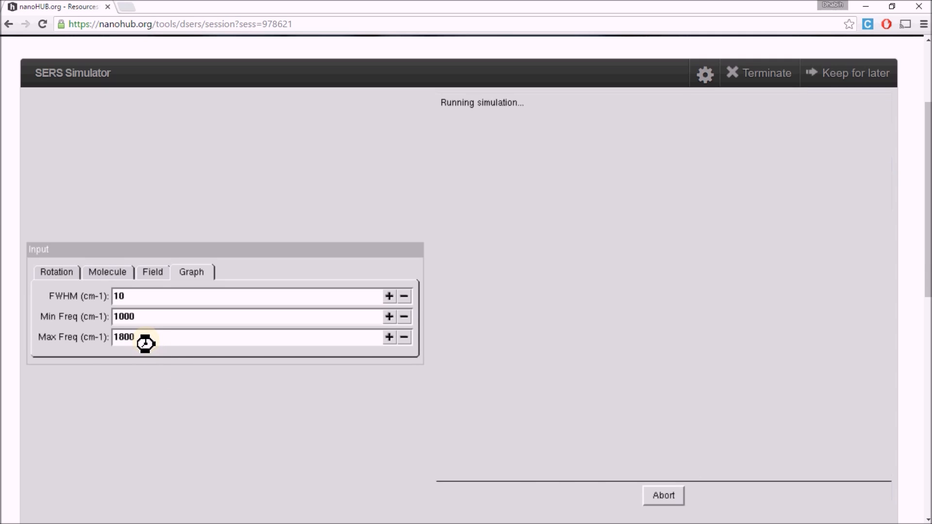
Step: Set the spectrum graph's maximum frequency to 4000 cm-1 and clear all earlier simulation results
{"action": "left_click", "coordinate": [146, 339]}
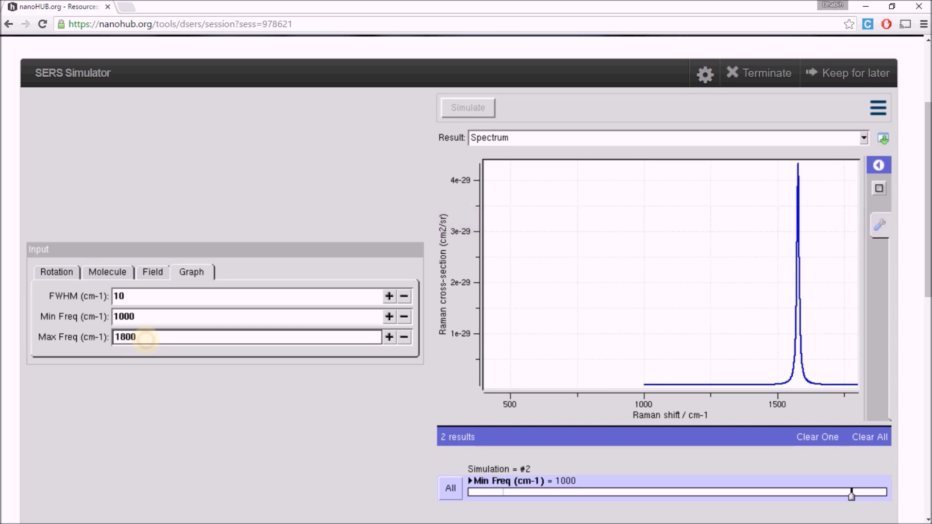
{"action": "key", "text": "ctrl+a"}
{"action": "type", "text": "40"}
{"action": "key", "text": "Return"}
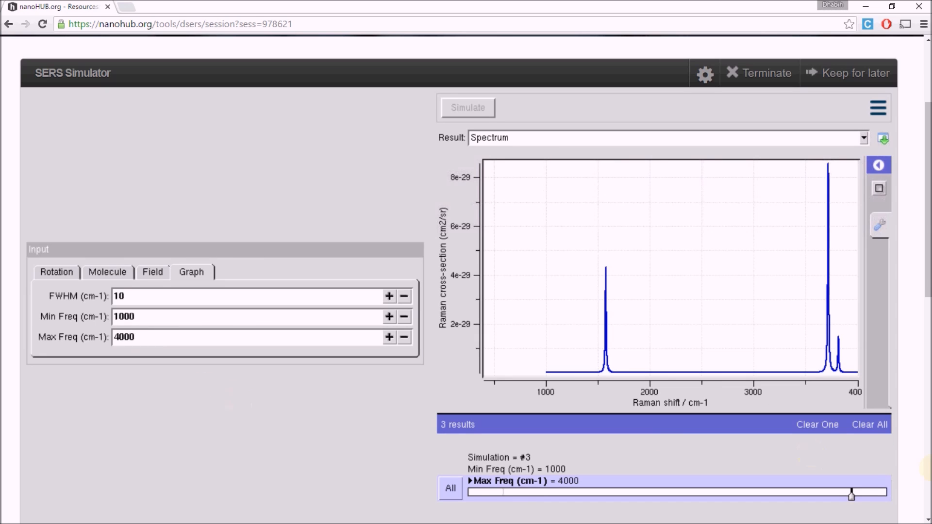
{"action": "left_click", "coordinate": [888, 428]}
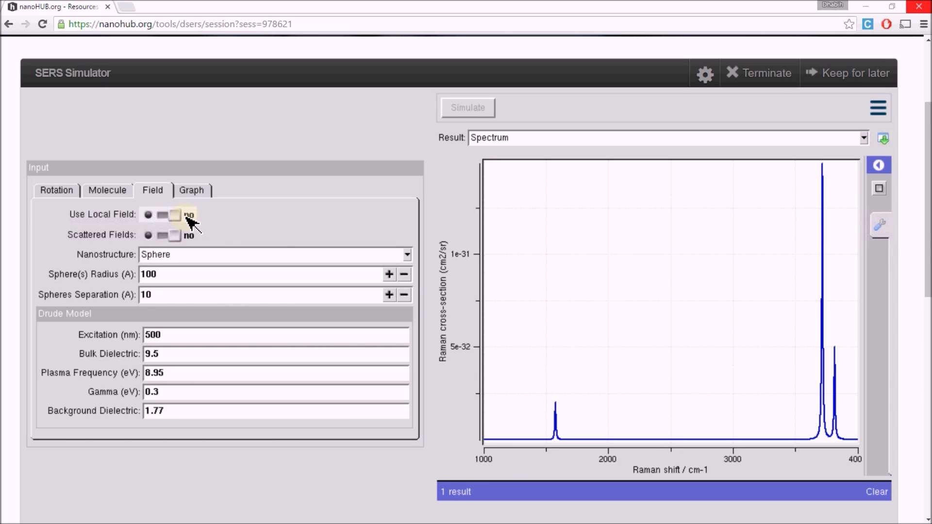
Step: Enable the local field with Sphere as the nanostructure, and bring up the 1sphere.png diagram of the molecule and substrate
{"action": "mouse_move", "coordinate": [613, 443]}
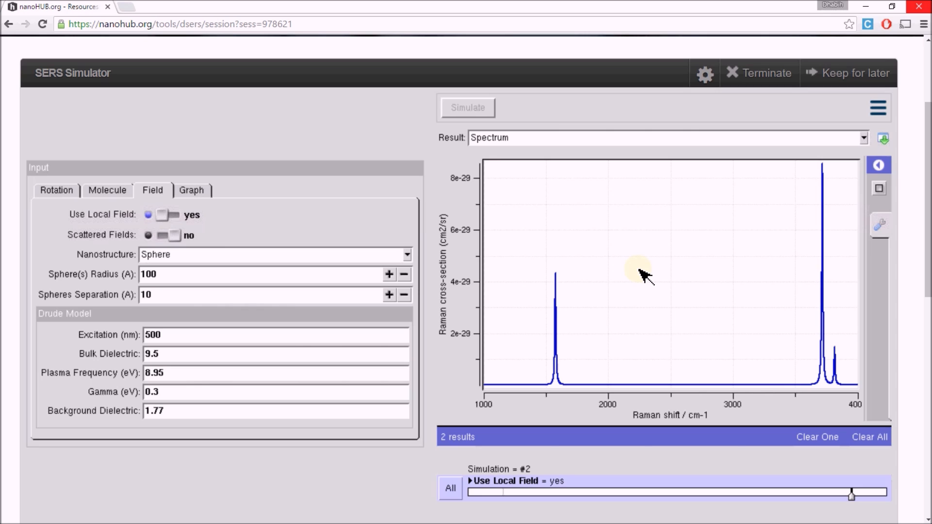
{"action": "left_click", "coordinate": [354, 256]}
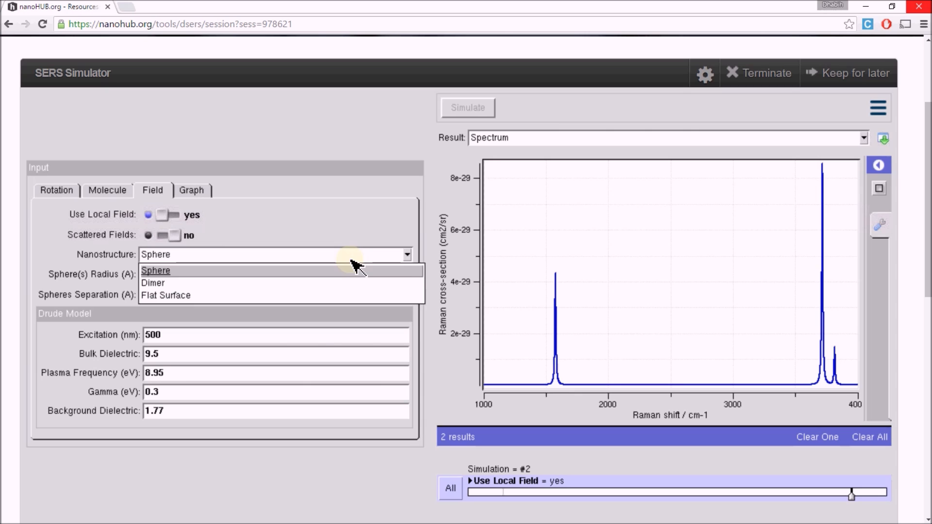
{"action": "left_click", "coordinate": [353, 263]}
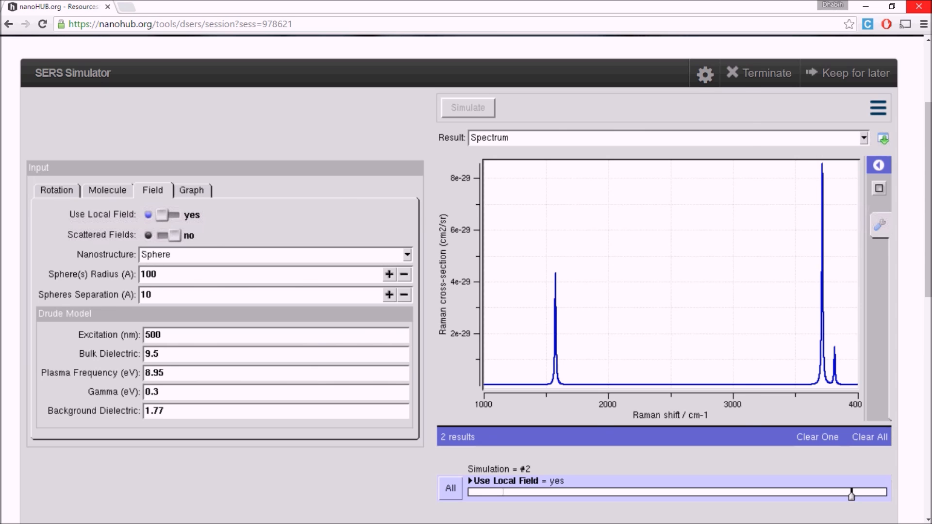
{"action": "key", "text": "alt+Tab"}
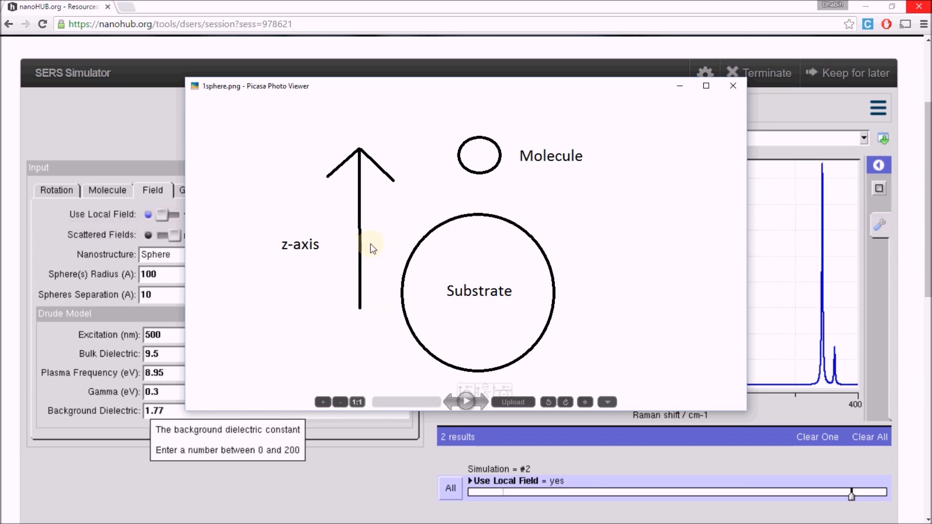
Step: Review the 2dimer.png and 3flatsurface.png diagrams of the molecule and substrate along the z-axis, and put the picture viewer away
{"action": "left_click", "coordinate": [480, 401]}
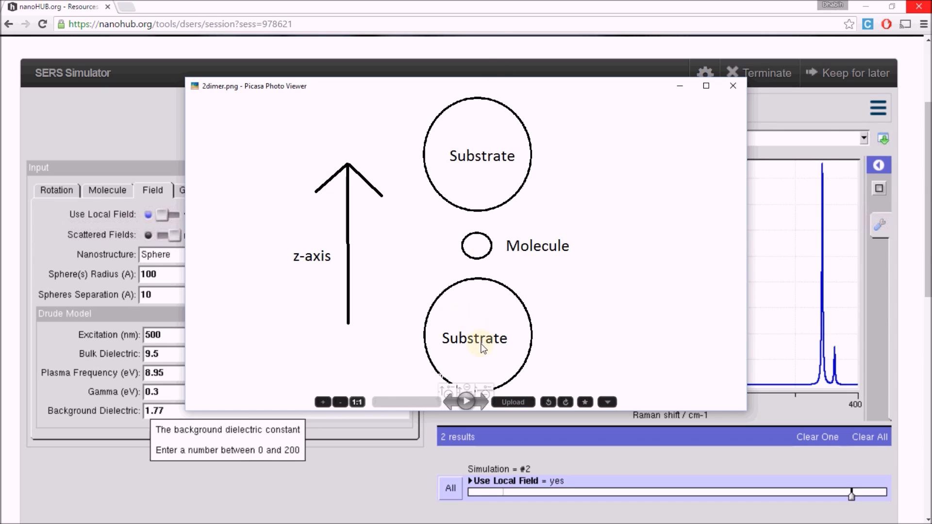
{"action": "left_click", "coordinate": [481, 401]}
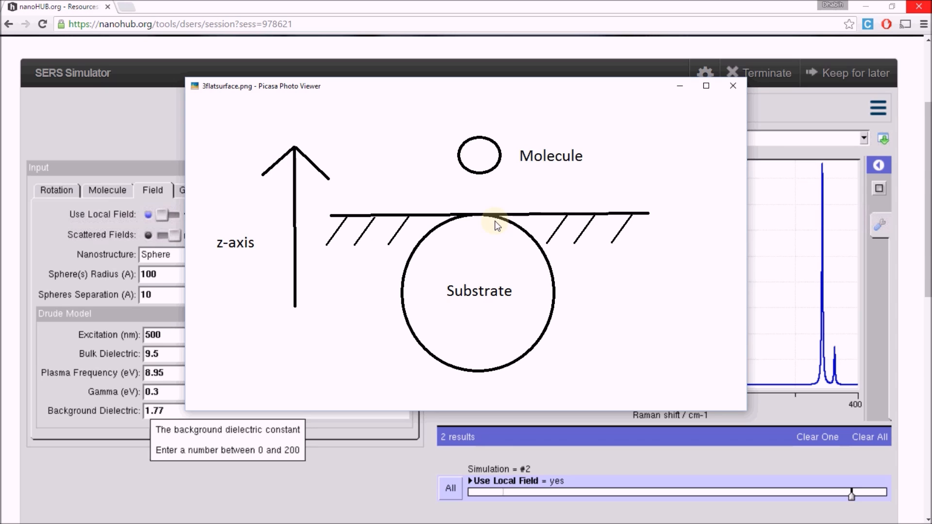
{"action": "left_click", "coordinate": [681, 87]}
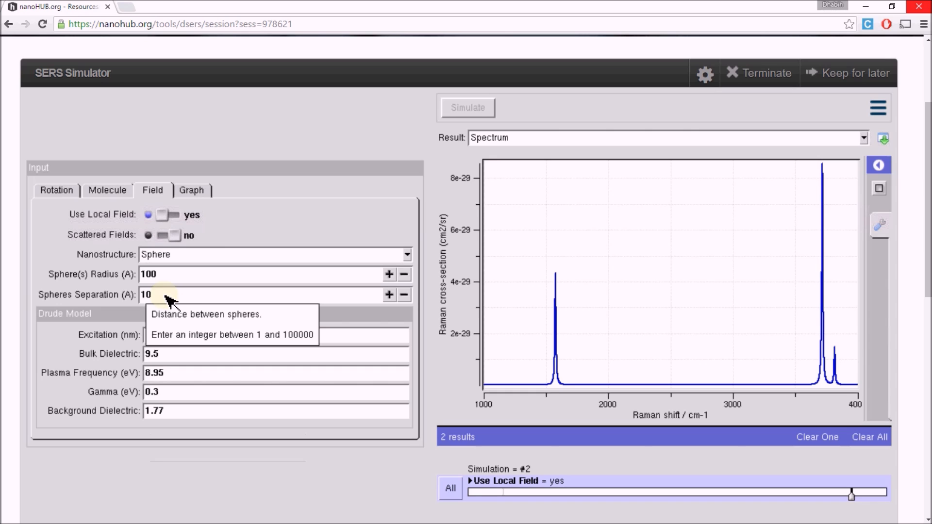
{"action": "left_click", "coordinate": [167, 296]}
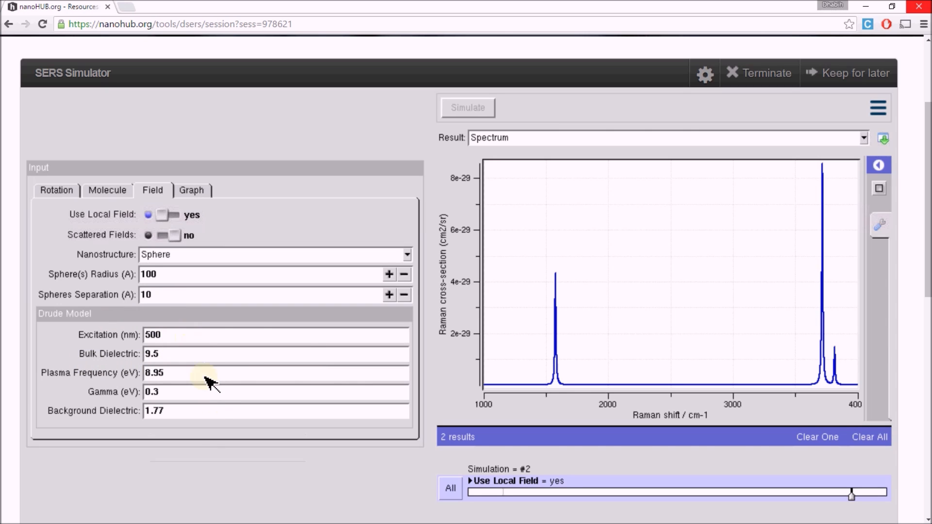
{"action": "triple_click", "coordinate": [193, 412]}
{"action": "key", "text": "BackSpace"}
{"action": "triple_click", "coordinate": [201, 373]}
{"action": "key", "text": "BackSpace"}
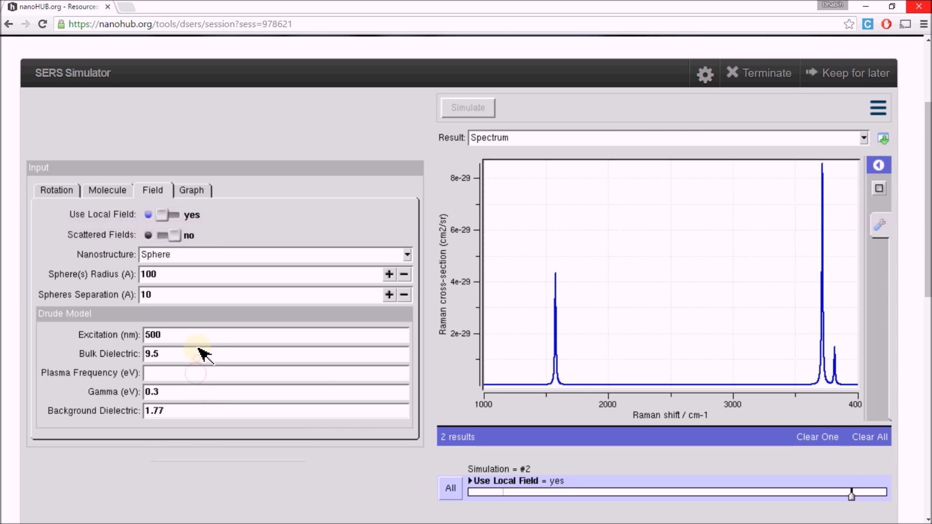
{"action": "triple_click", "coordinate": [201, 337]}
{"action": "type", "text": "500"}
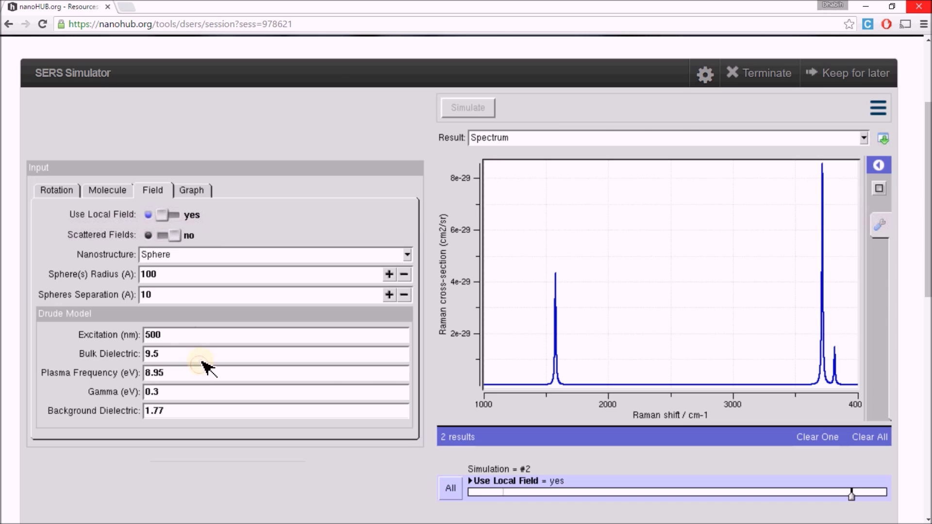
{"action": "left_click", "coordinate": [196, 376]}
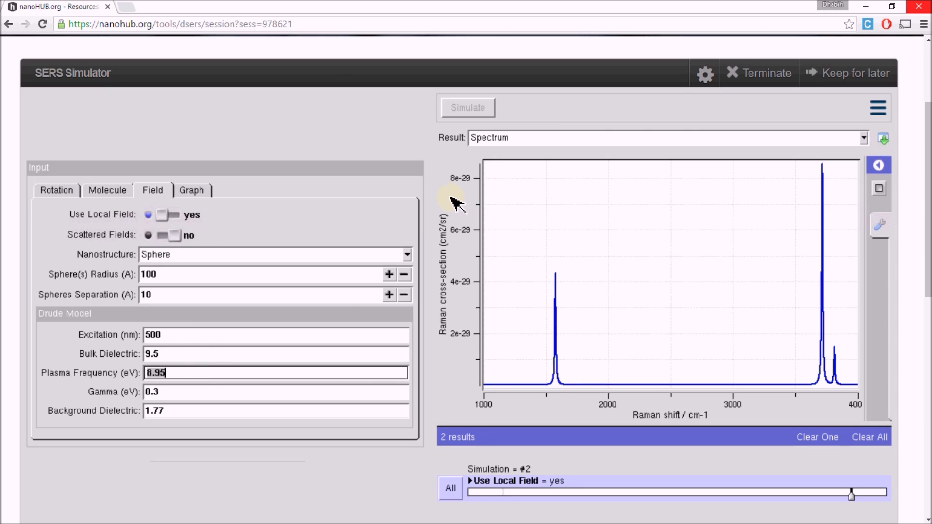
{"action": "key", "text": "BackSpace"}
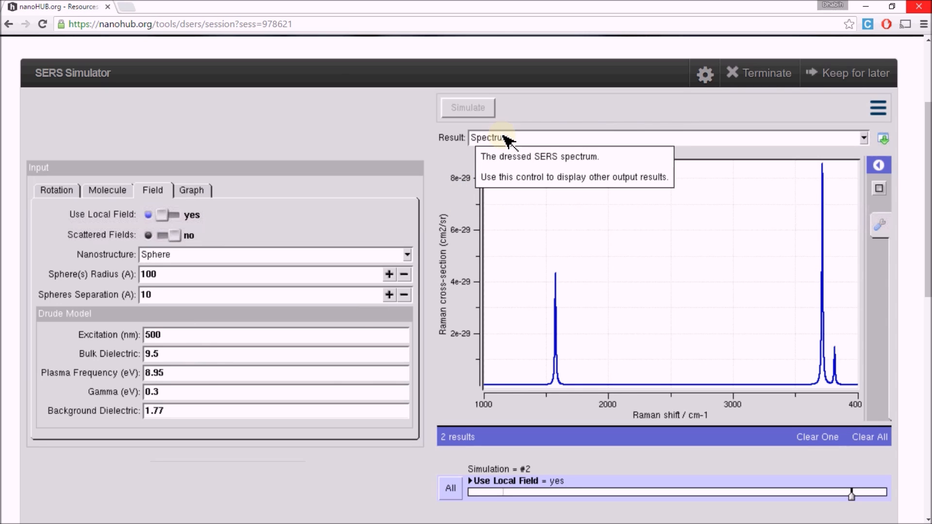
Step: Display the plasmon spectrum result and read the wavelength at its peak
{"action": "left_click", "coordinate": [865, 140]}
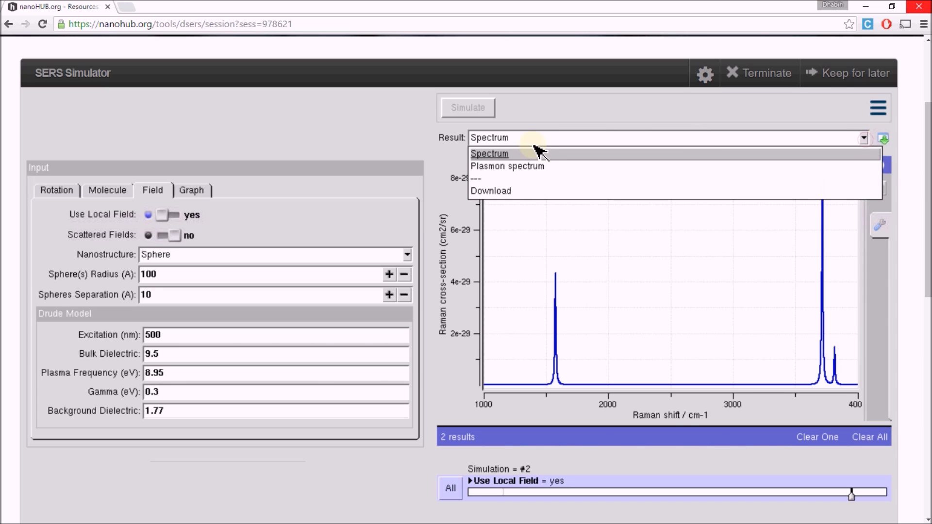
{"action": "left_click", "coordinate": [512, 167]}
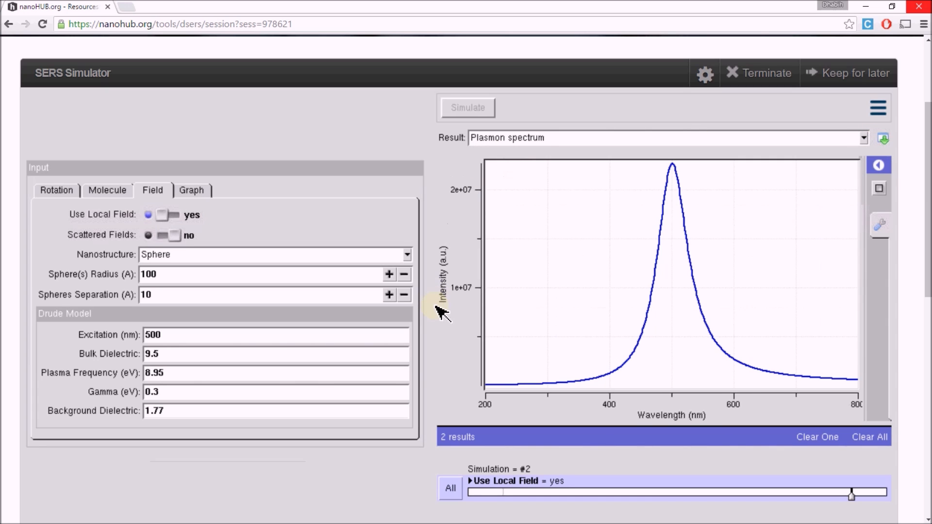
{"action": "mouse_move", "coordinate": [665, 192]}
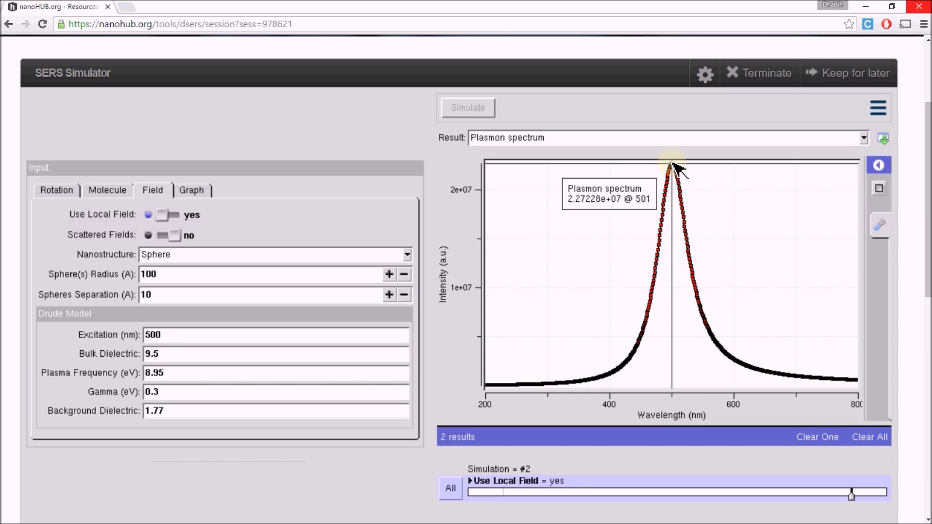
Step: Set the Drude model's excitation wavelength to 500 nm
{"action": "double_click", "coordinate": [170, 335]}
{"action": "key", "text": "BackSpace"}
{"action": "type", "text": "500"}
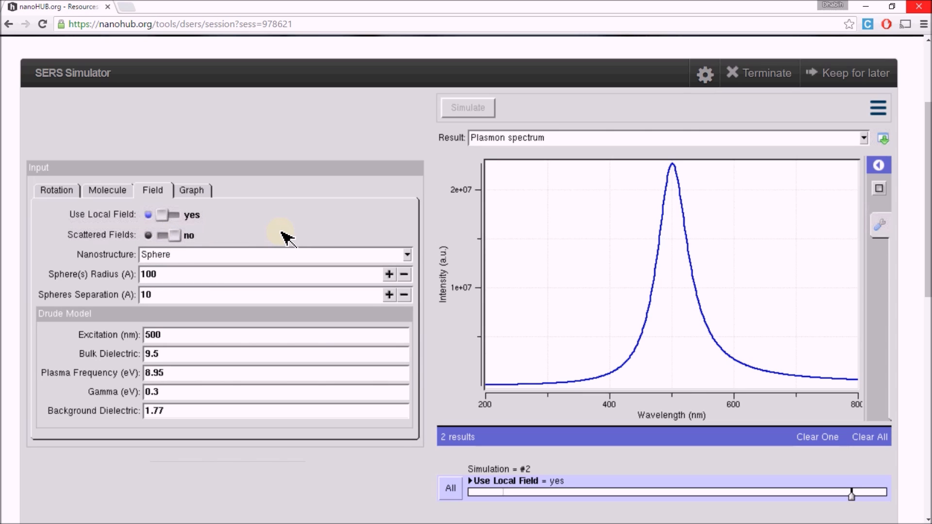
Step: Switch scattered fields on and back off to compare the Raman spectrum, and clear all simulation results
{"action": "left_click", "coordinate": [163, 236]}
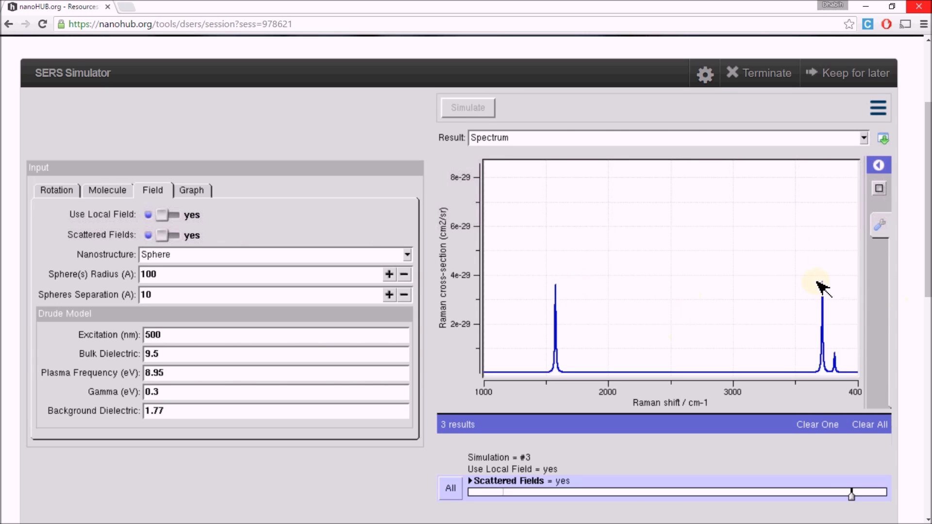
{"action": "left_click", "coordinate": [187, 238]}
{"action": "left_click", "coordinate": [870, 427]}
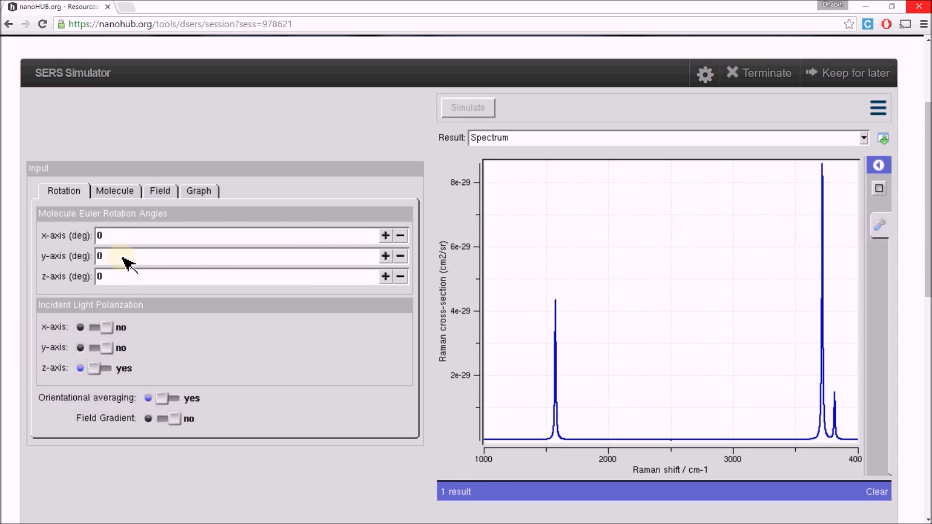
Step: Review the Euler rotation angles, incident light polarization, orientational averaging and field gradient settings
{"action": "mouse_move", "coordinate": [226, 333]}
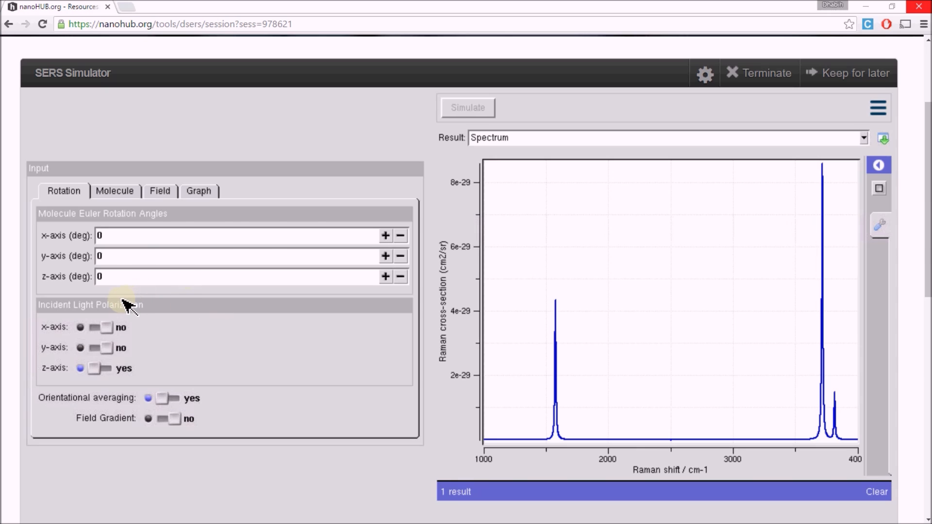
{"action": "mouse_move", "coordinate": [127, 306]}
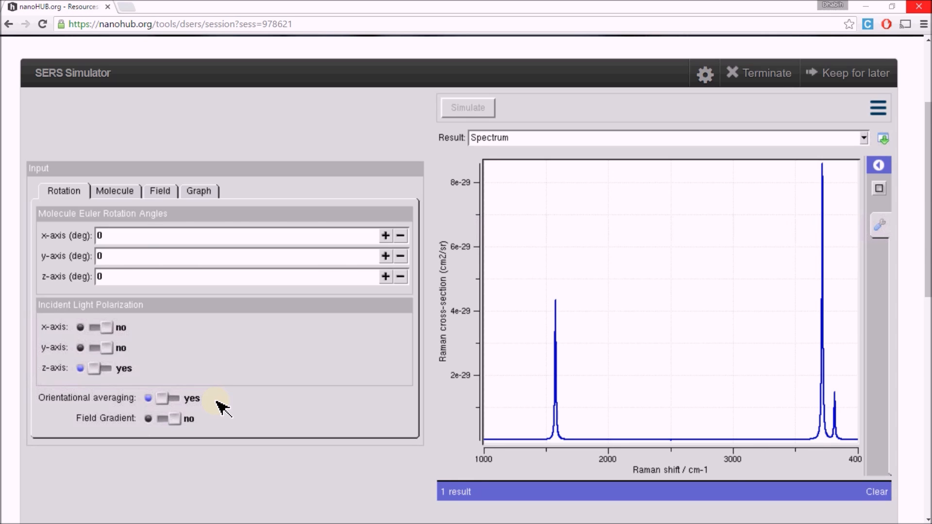
{"action": "left_click", "coordinate": [165, 419]}
{"action": "left_click", "coordinate": [165, 419]}
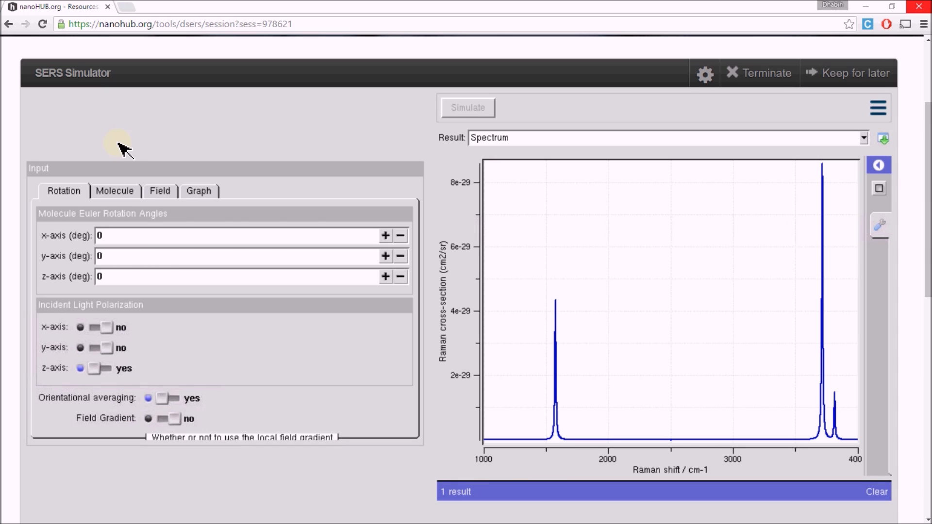
Step: Set the molecule's Euler rotation angle about the x-axis to 90 degrees and simulate the spectrum
{"action": "left_click", "coordinate": [100, 194]}
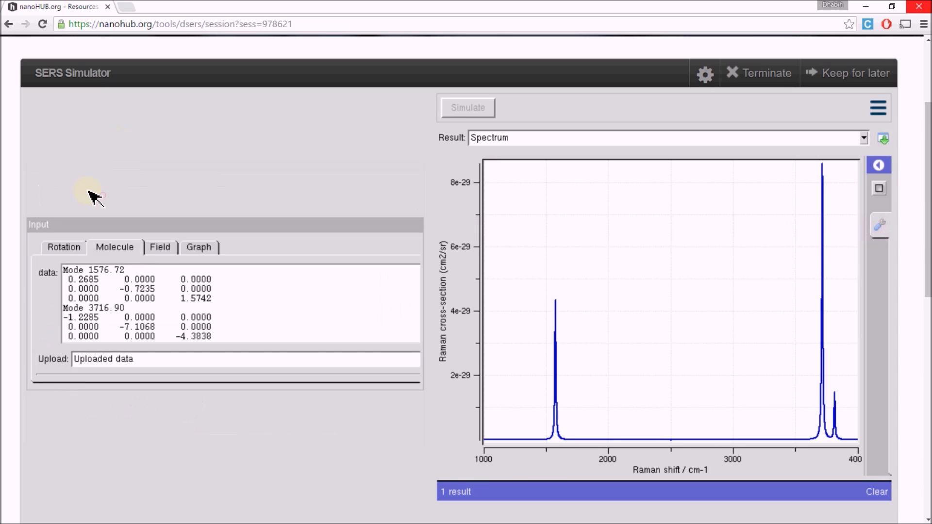
{"action": "left_click", "coordinate": [63, 247]}
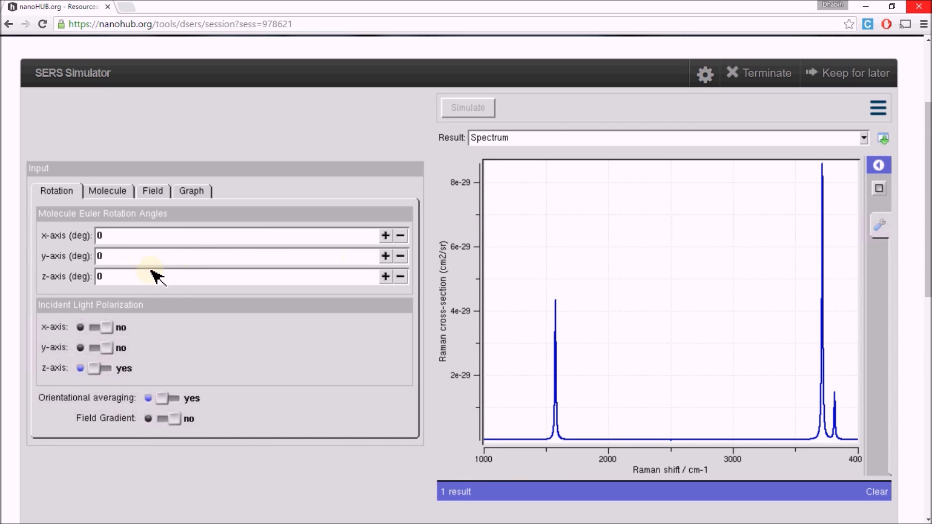
{"action": "left_click", "coordinate": [151, 238]}
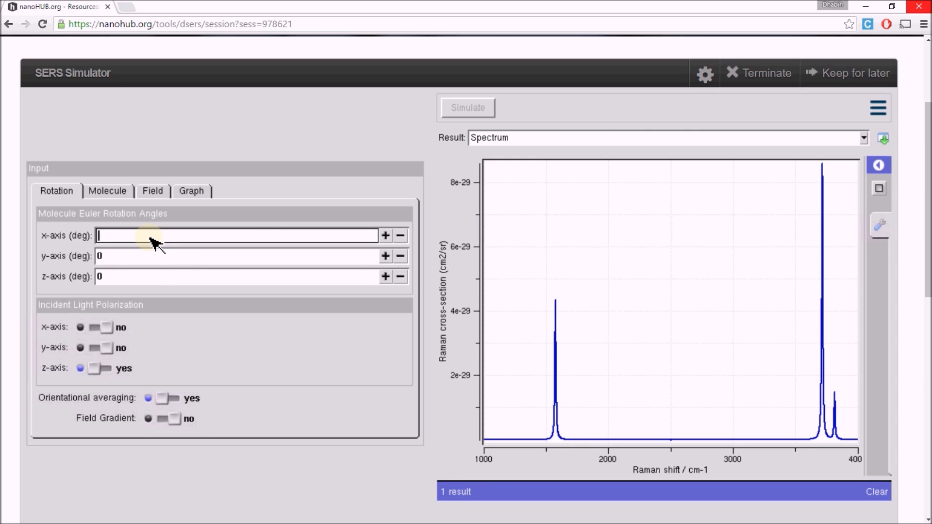
{"action": "key", "text": "Return"}
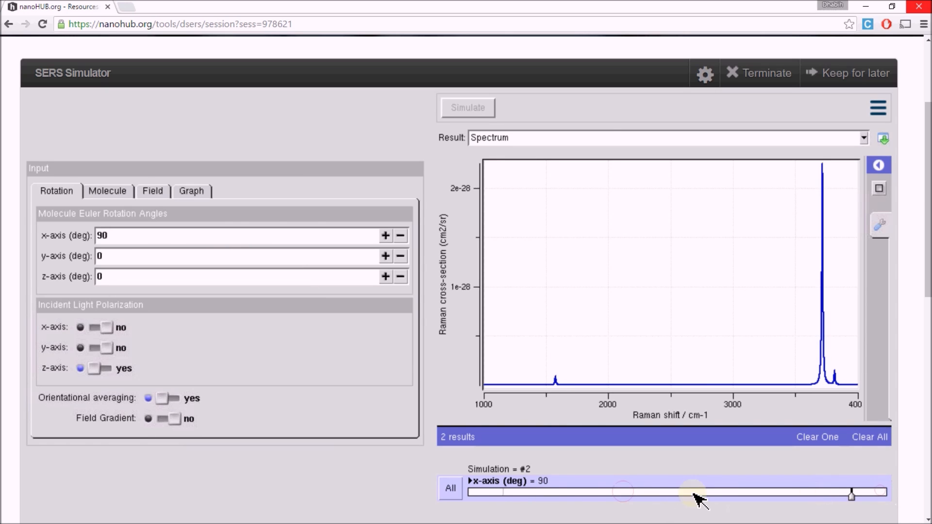
{"action": "left_click", "coordinate": [846, 493]}
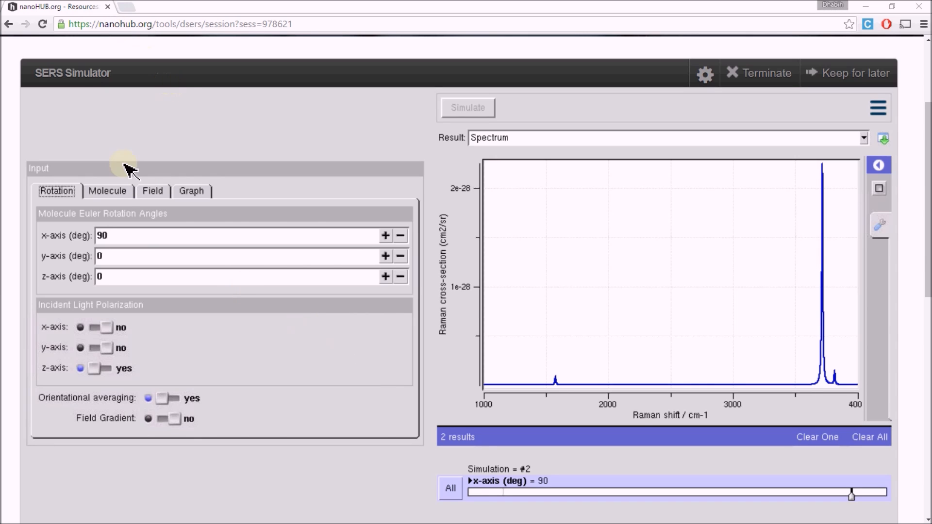
Step: Examine the polarizability matrices of Mode 1576.72 and Mode 3716.90 in the molecule data, and return to the rotation settings
{"action": "left_click", "coordinate": [108, 191]}
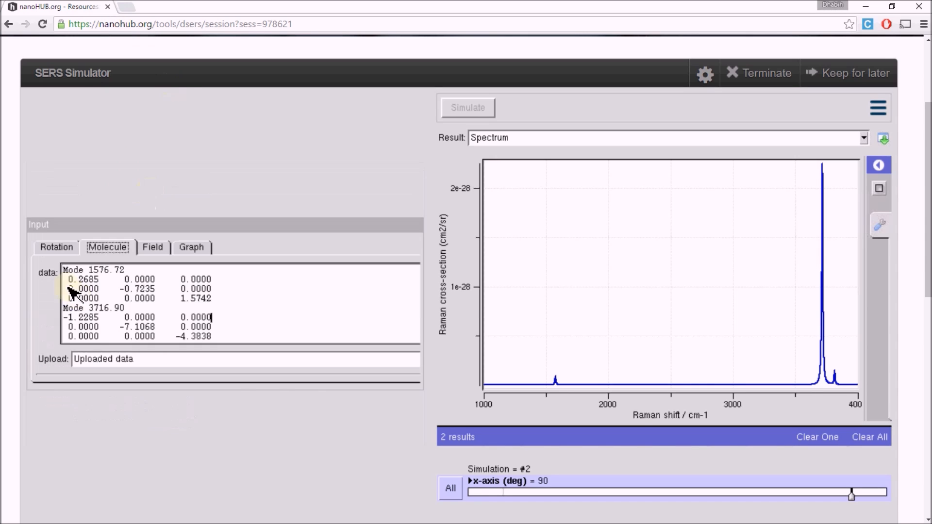
{"action": "left_click_drag", "start_coordinate": [66, 279], "coordinate": [29, 283]}
{"action": "left_click_drag", "start_coordinate": [212, 300], "coordinate": [47, 270]}
{"action": "left_click", "coordinate": [125, 298]}
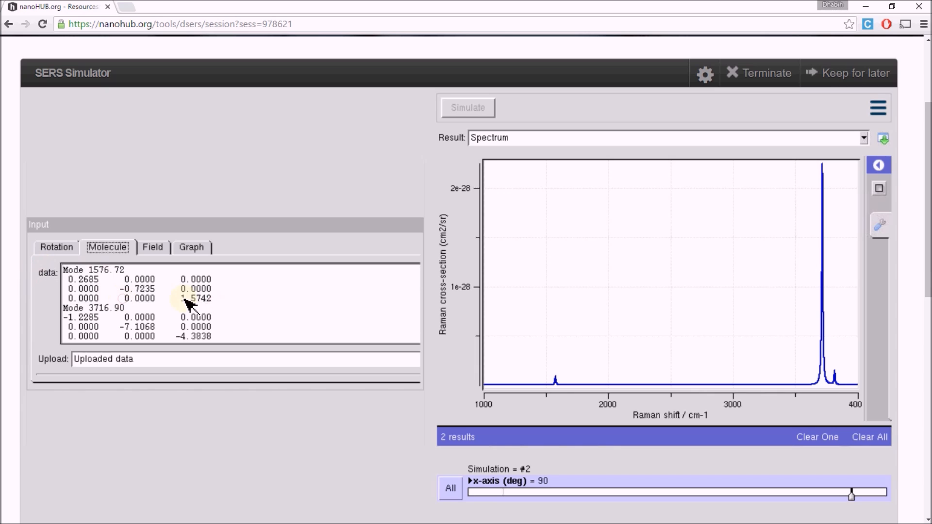
{"action": "left_click_drag", "start_coordinate": [222, 339], "coordinate": [94, 281]}
{"action": "left_click", "coordinate": [94, 280]}
{"action": "left_click_drag", "start_coordinate": [217, 304], "coordinate": [30, 258]}
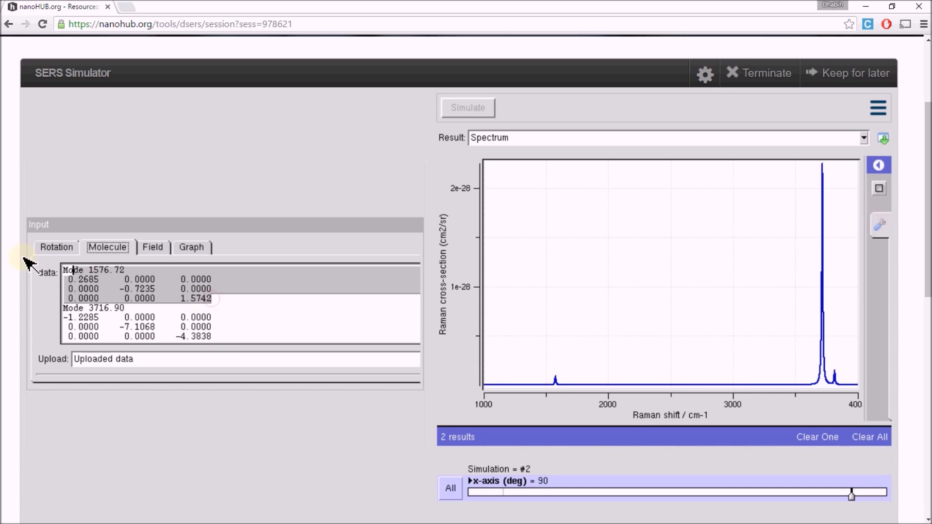
{"action": "left_click", "coordinate": [72, 268]}
{"action": "left_click", "coordinate": [64, 250]}
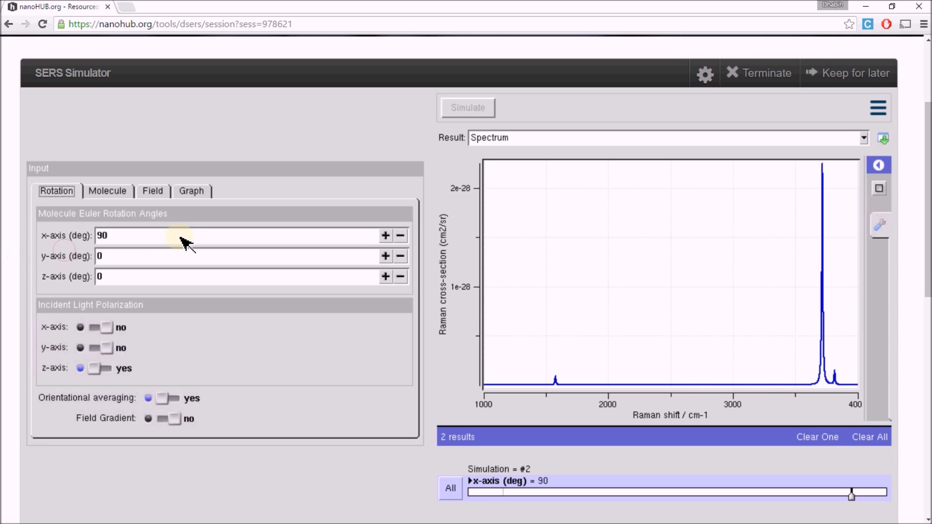